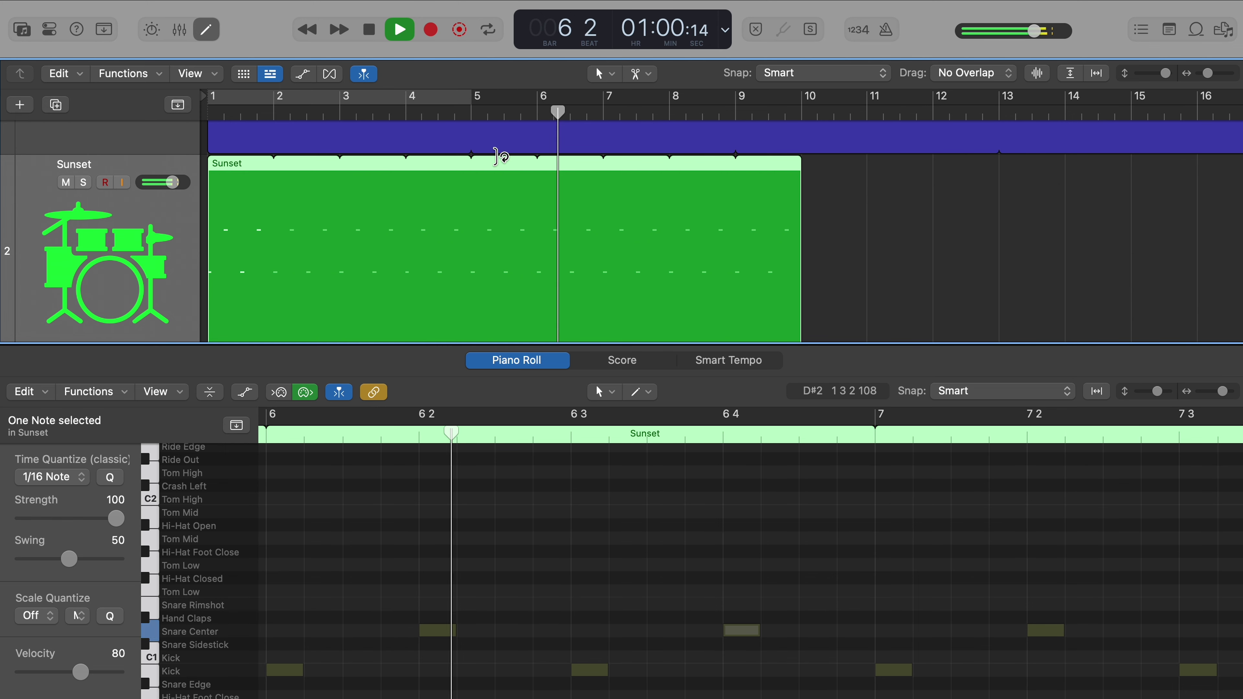
- Close the Piano Roll, stop playback, trim the Sunset drum region to end at bar 9, and shrink the Chord Progession track's height
click(206, 29)
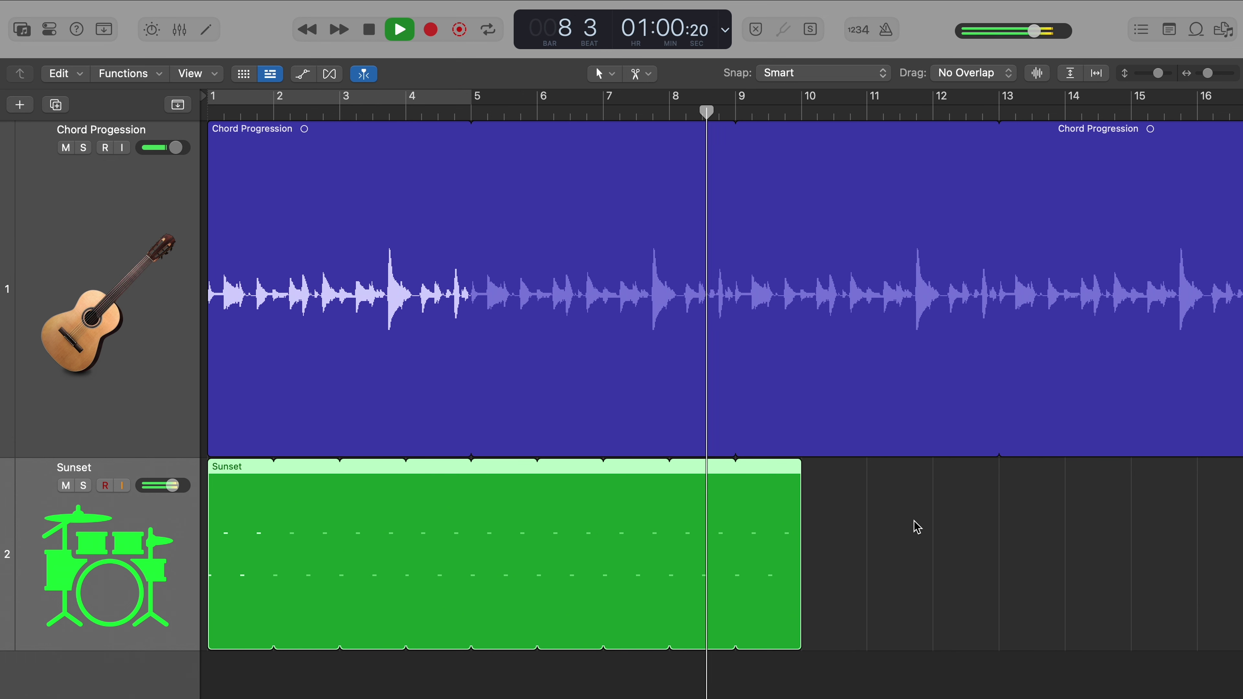
key(space)
drag(796, 559, 732, 551)
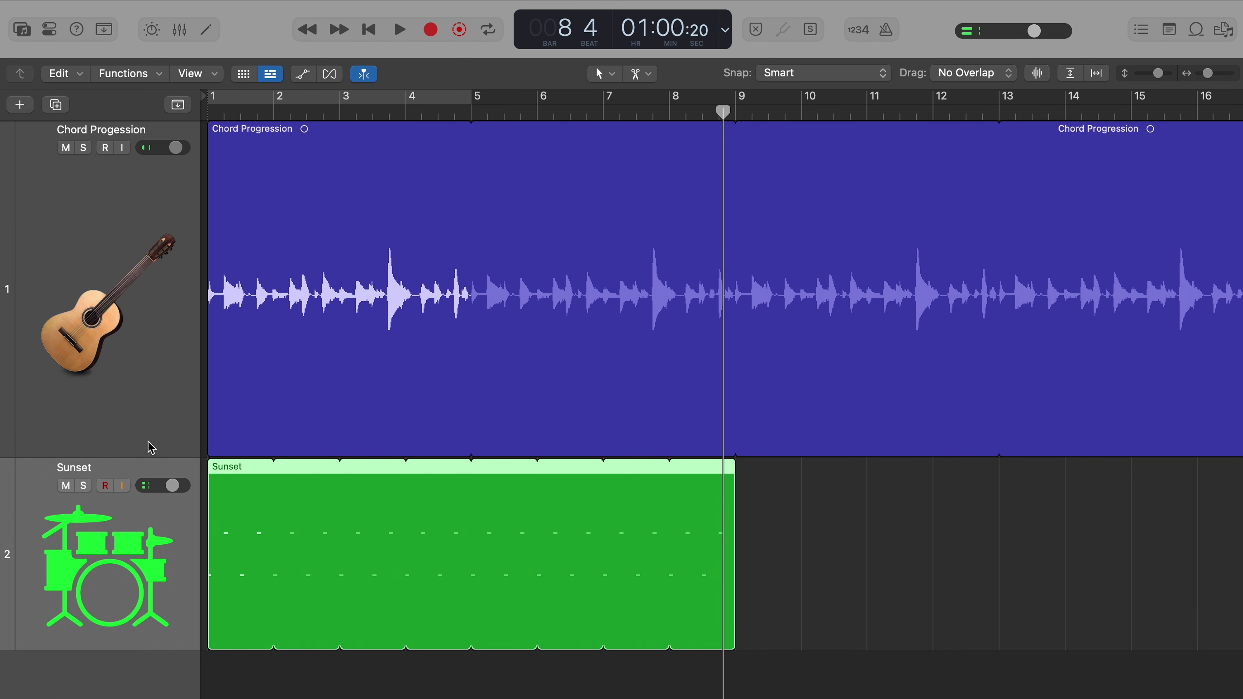
drag(147, 460, 153, 307)
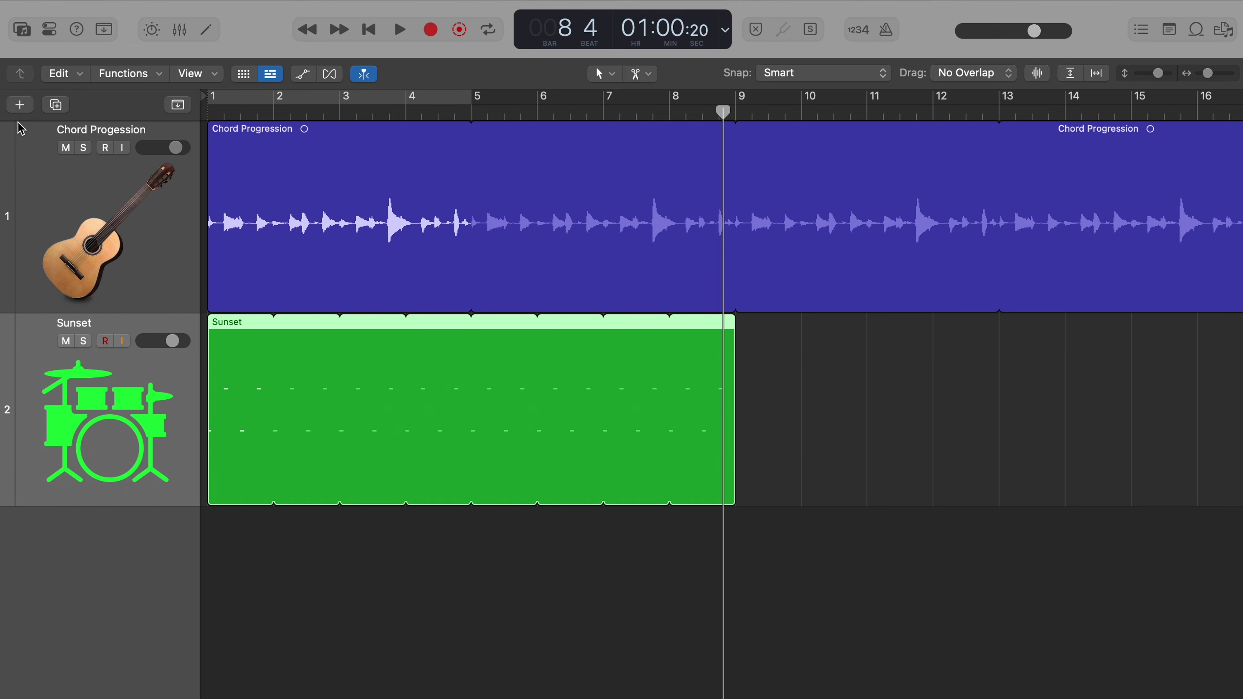
- Create a software instrument MIDI track and load the Warm & Clear bass sound on it
click(19, 105)
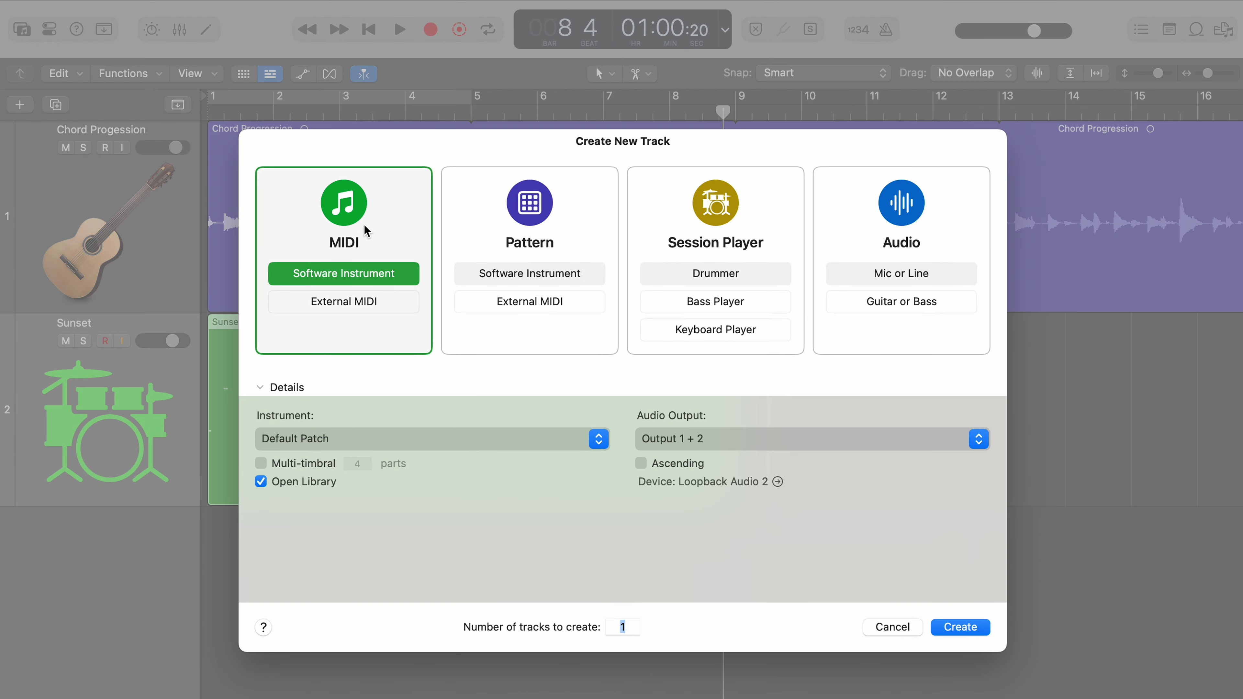
key(Return)
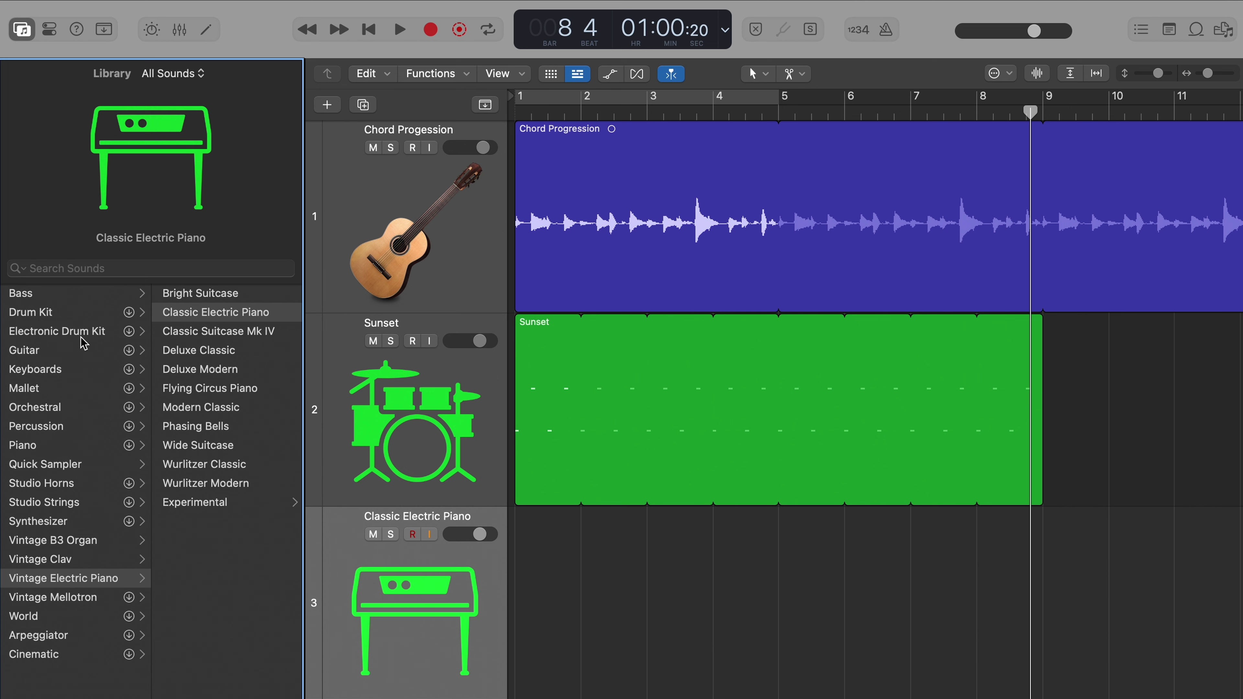
click(47, 296)
scroll(206, 521, down, 3)
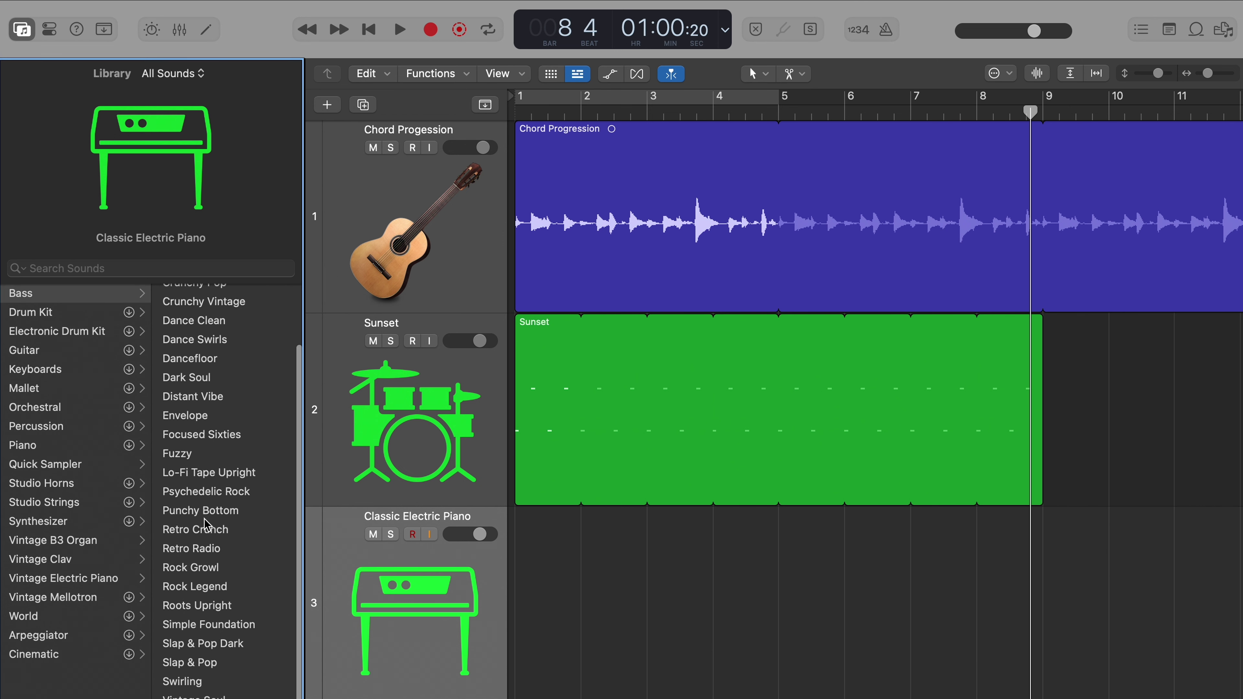
scroll(210, 612, up, 1)
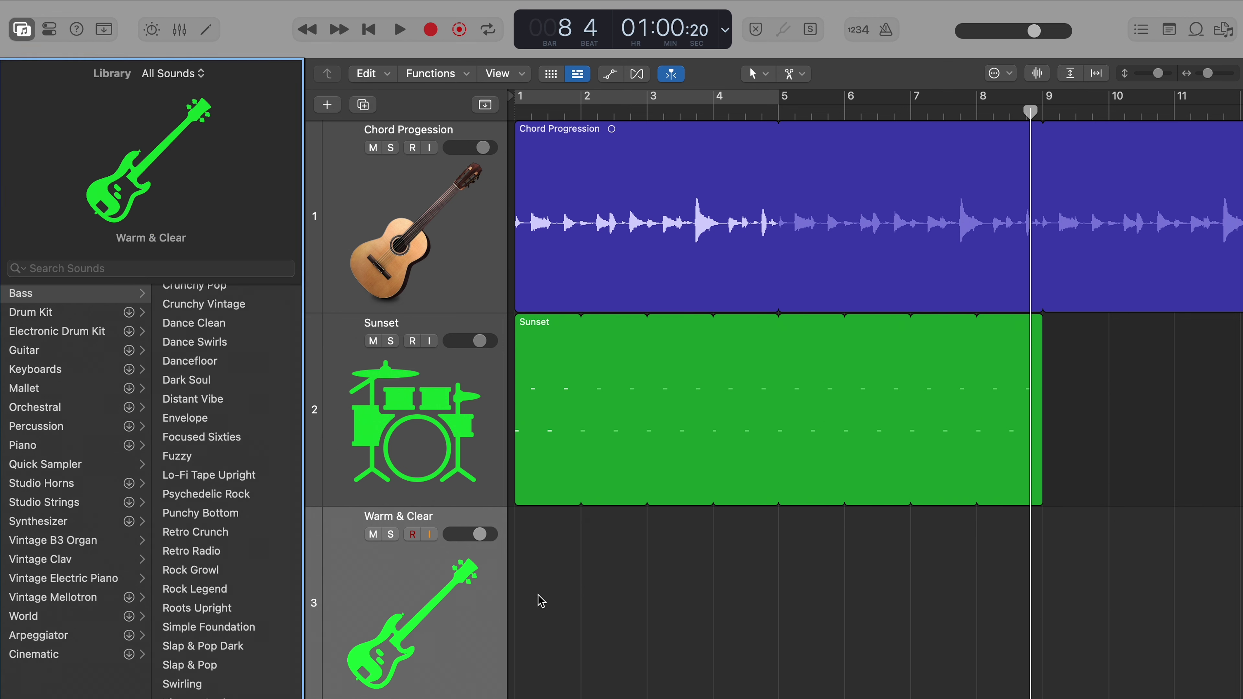
- Create a MIDI region at bar 1 on the Warm & Clear track and extend it to bar 5
right_click(537, 548)
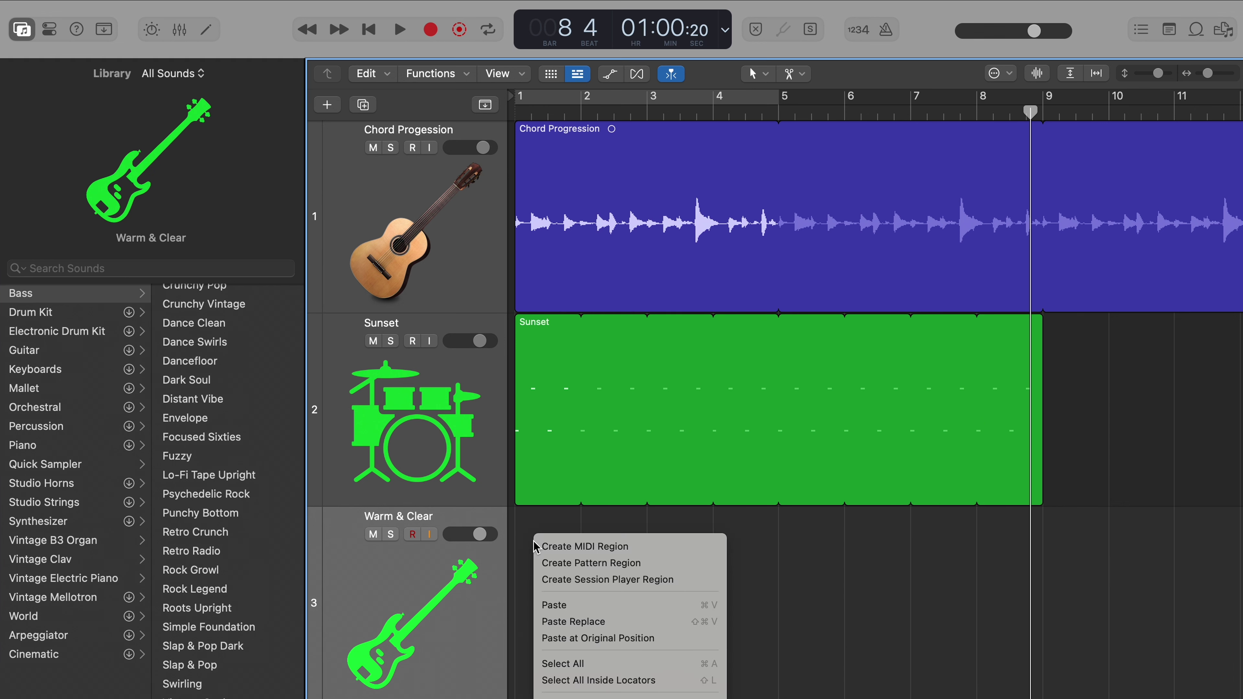
click(559, 552)
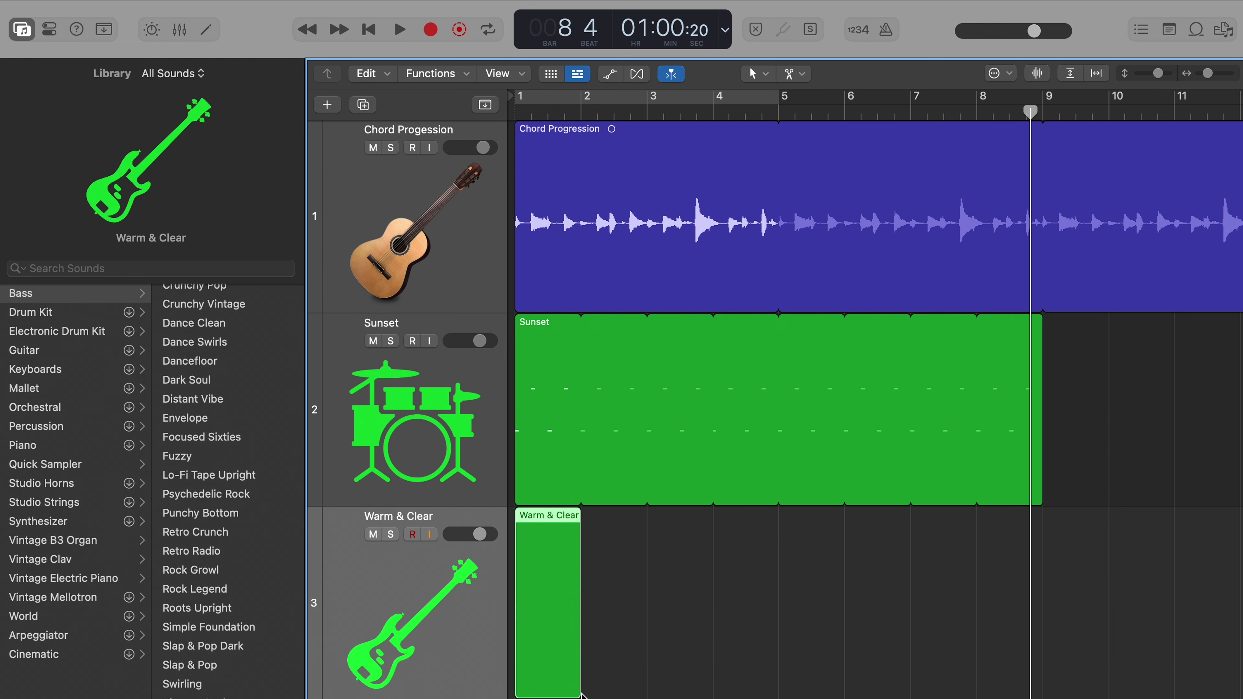
drag(577, 693, 770, 674)
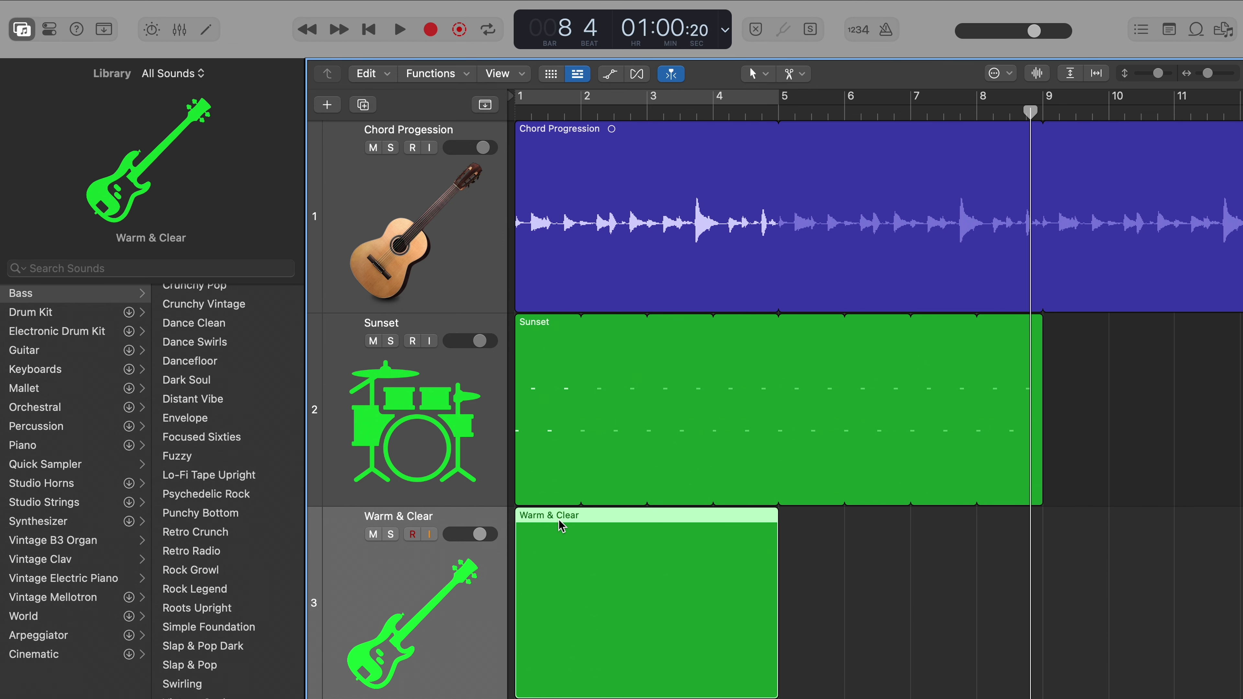
- Open the Warm & Clear region in the Piano Roll and draw a one-beat D2 note at the start of bar 1
click(523, 114)
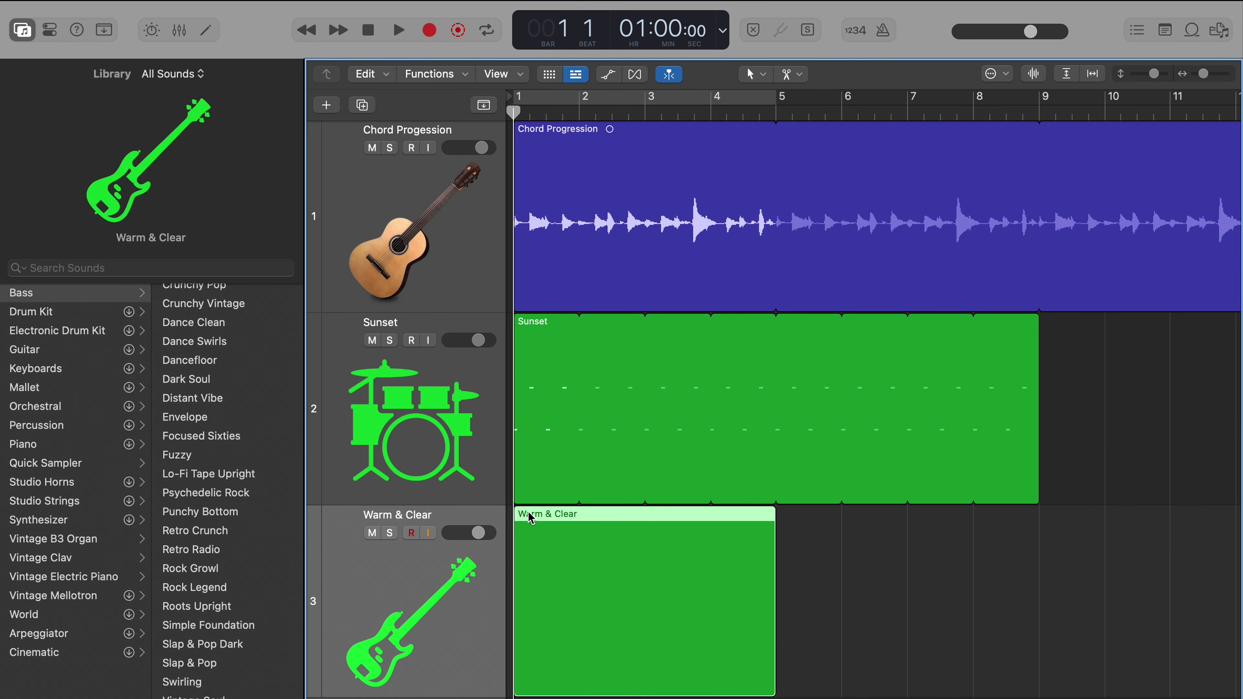
double_click(531, 518)
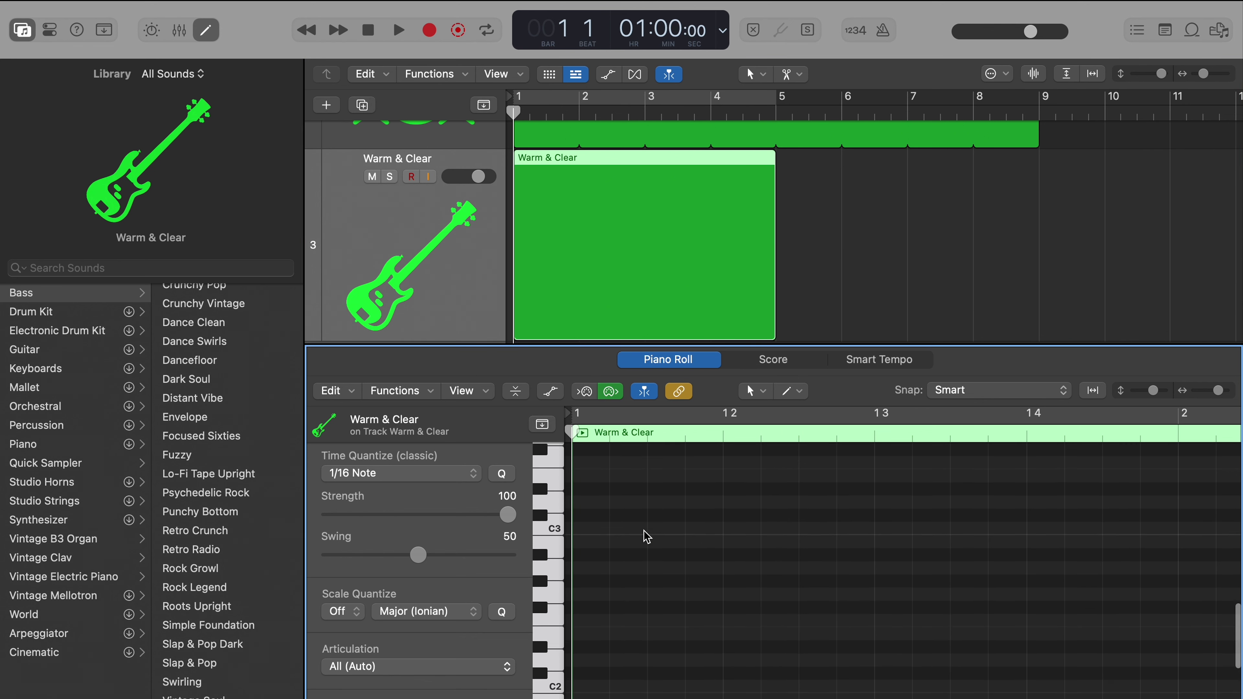
scroll(648, 537, down, 5)
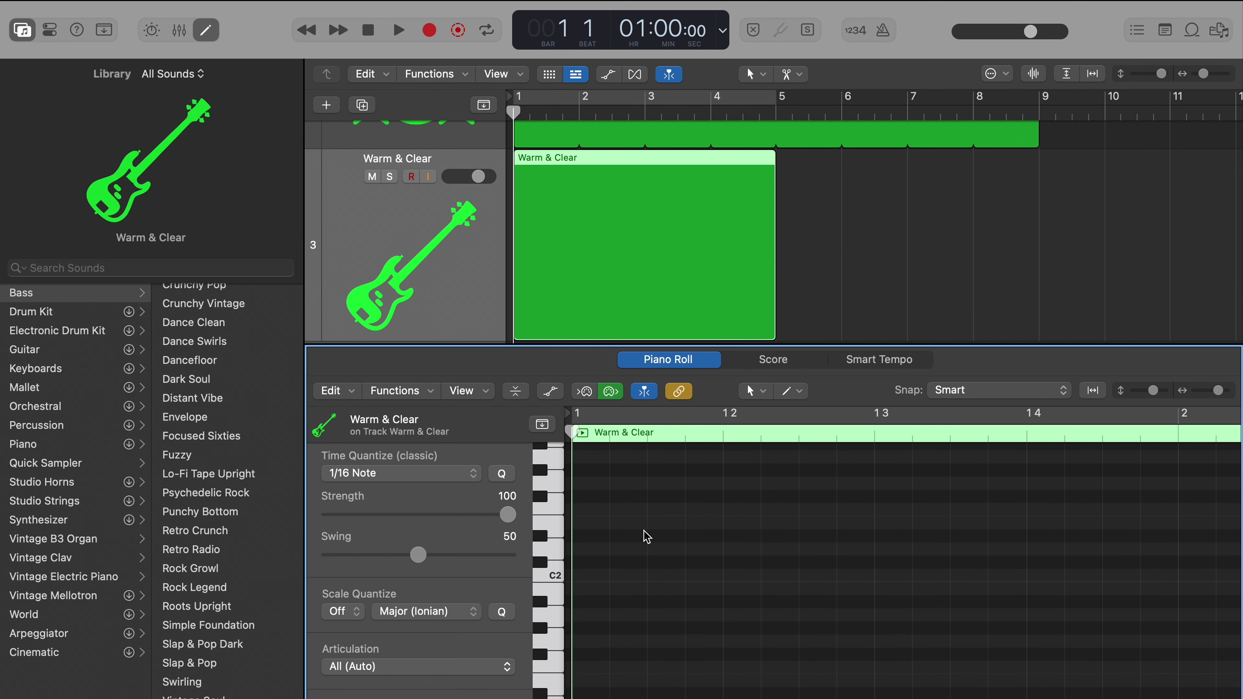
scroll(647, 537, down, 1)
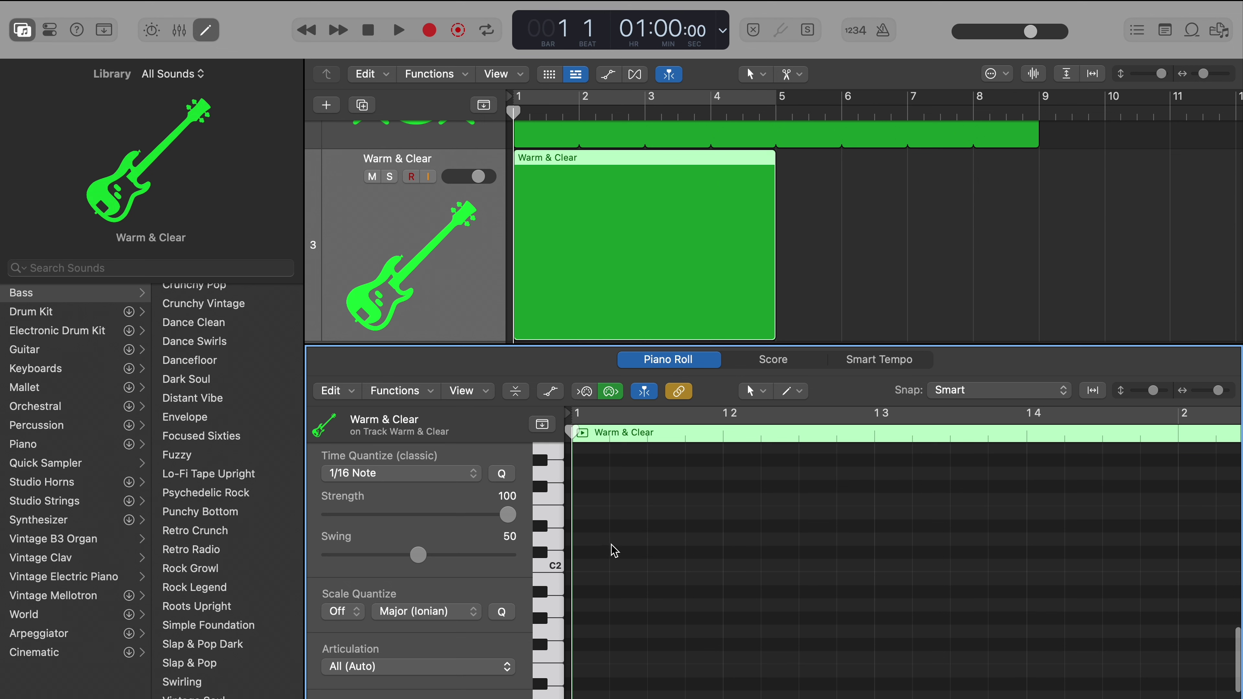
scroll(613, 549, up, 1)
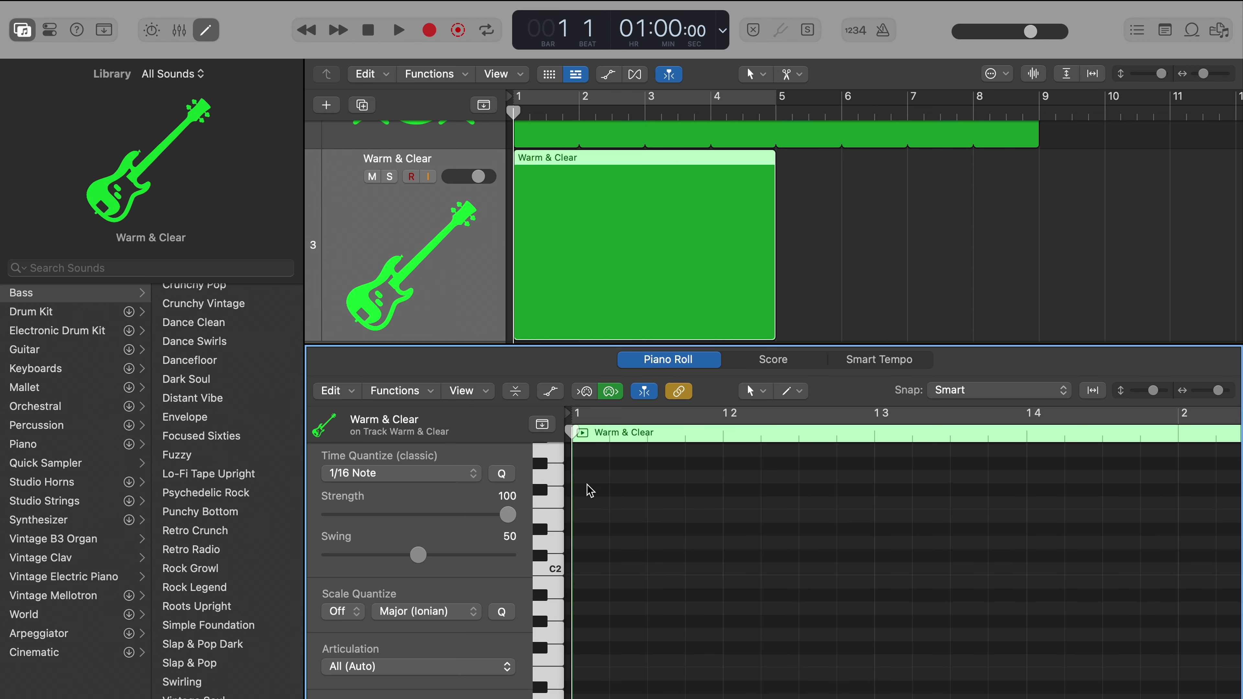
scroll(591, 520, down, 2)
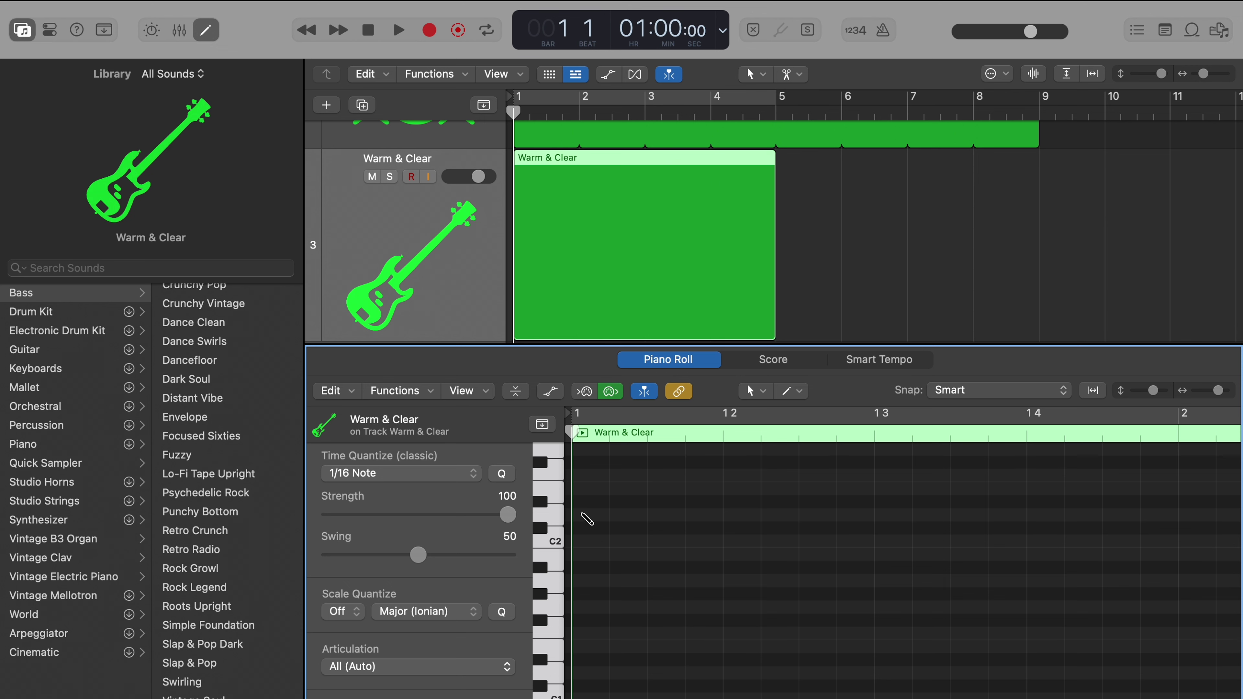
click(582, 515)
drag(607, 515, 722, 518)
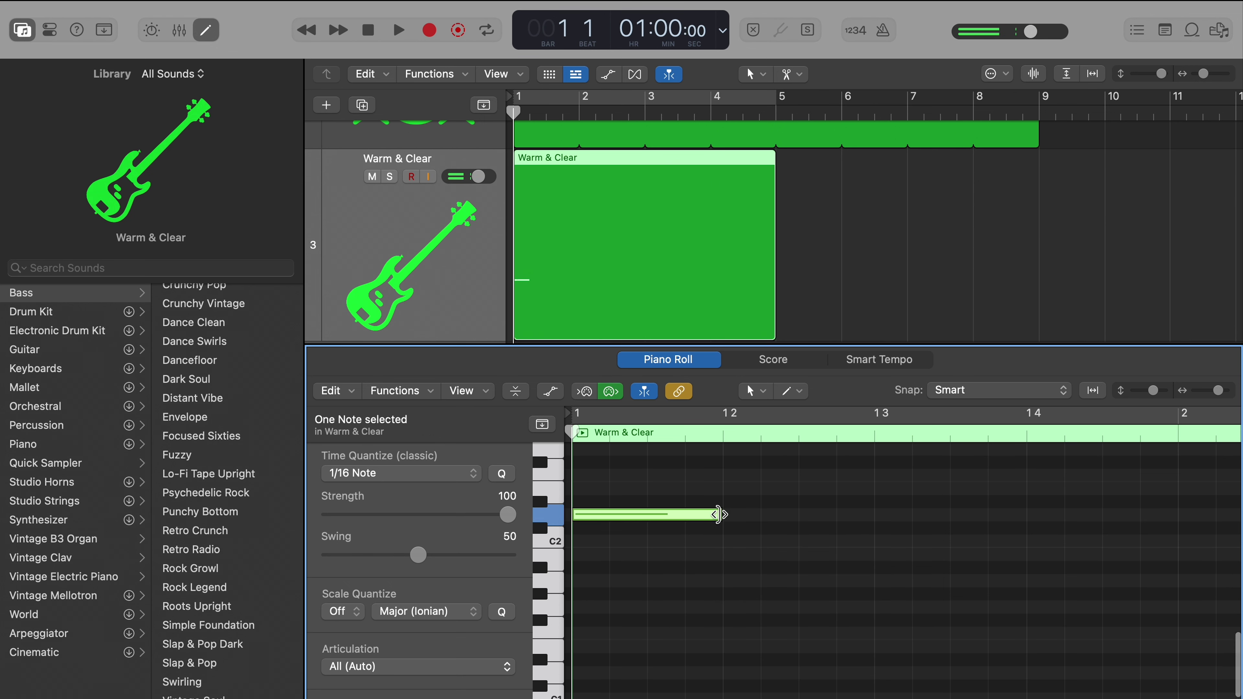
scroll(723, 520, up, 1)
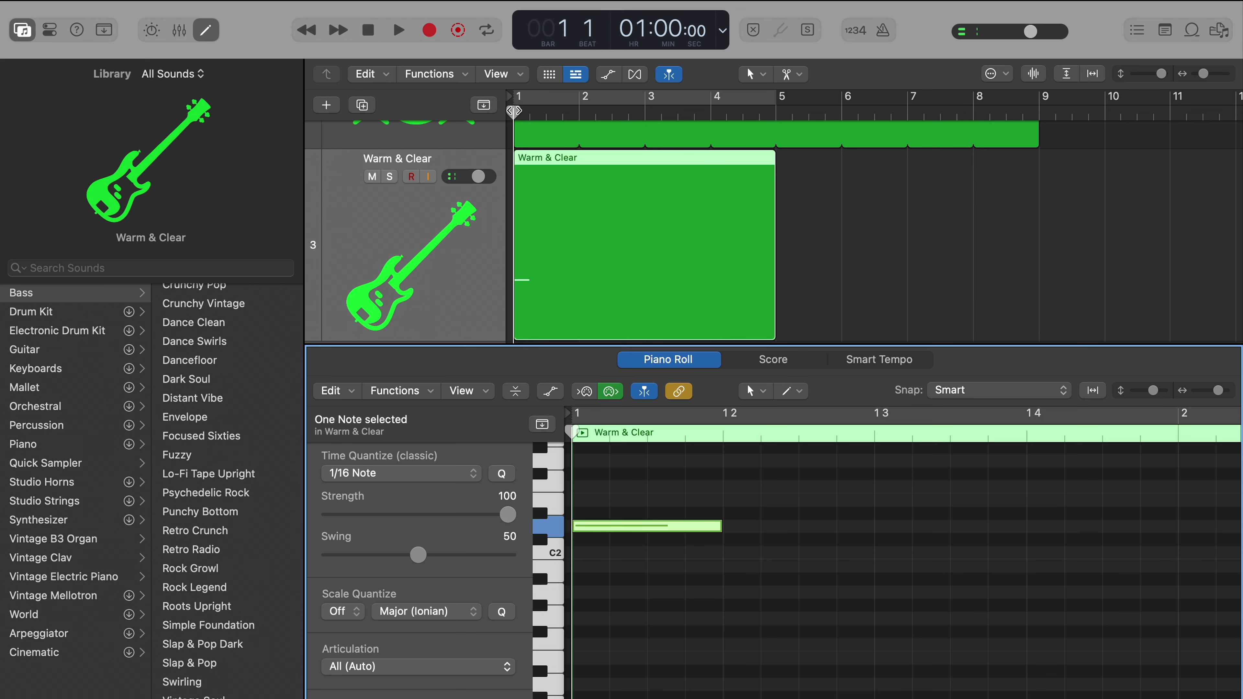
- Add a one-beat A2 note at beat 3 of bar 1 and play the bar from the start
key(space)
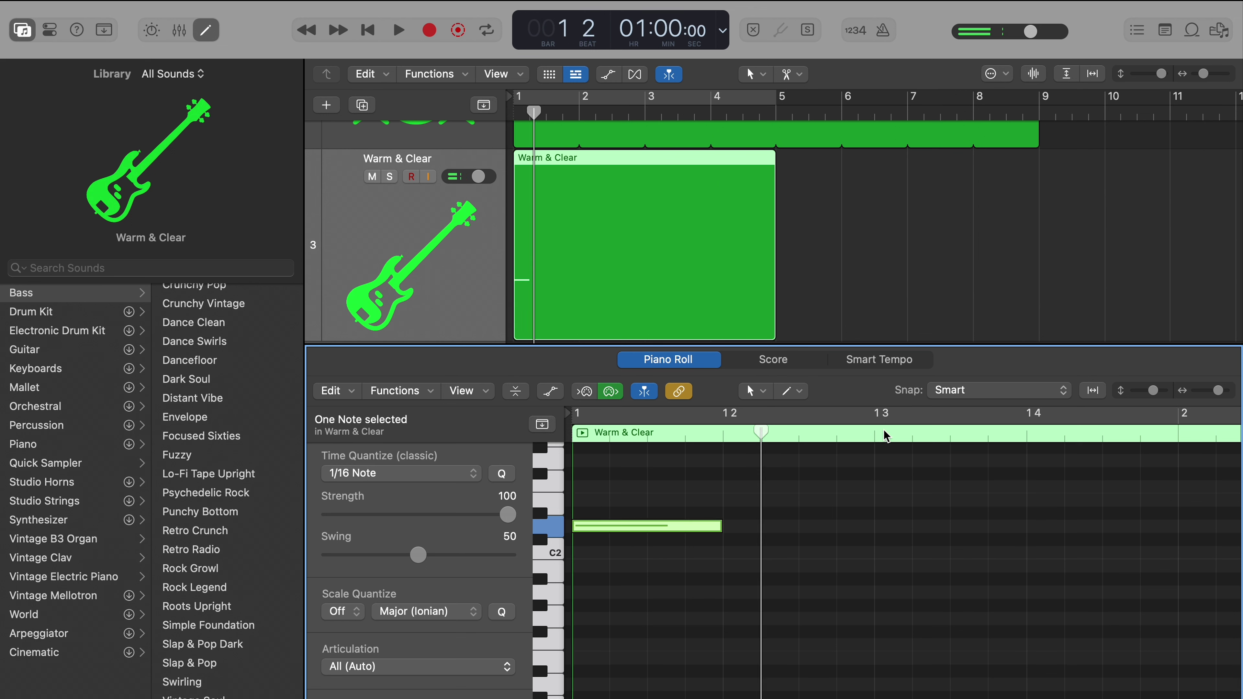
scroll(891, 543, up, 3)
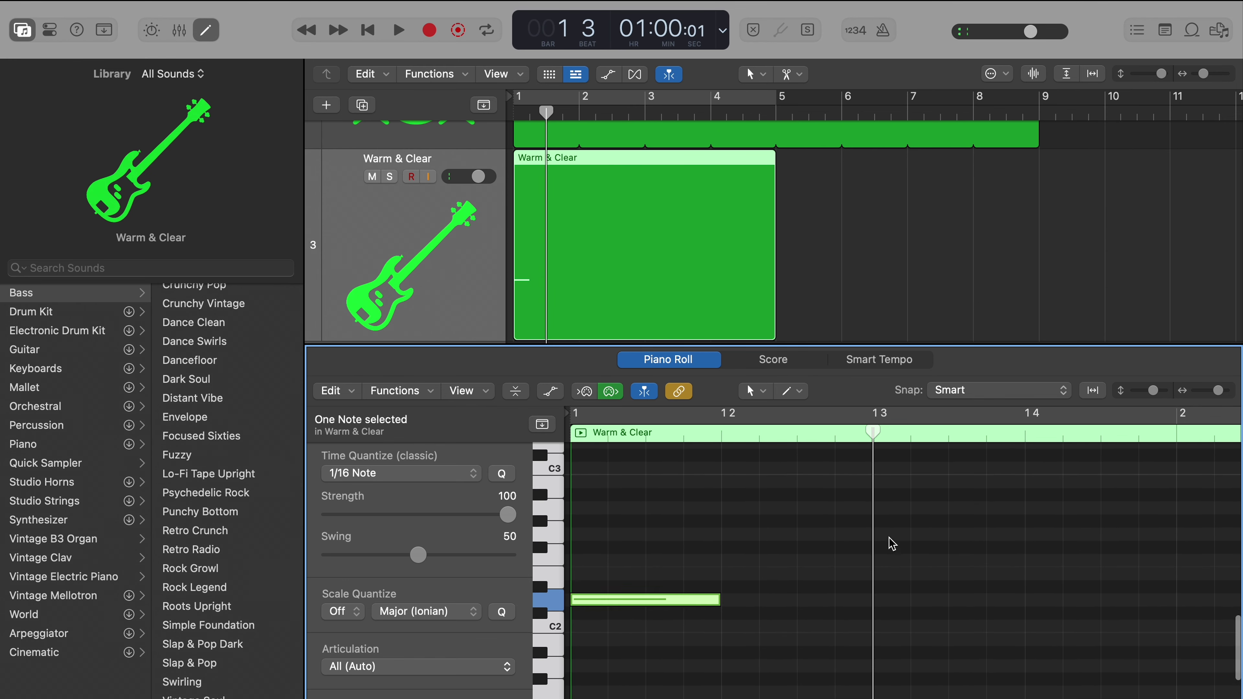
scroll(892, 543, up, 2)
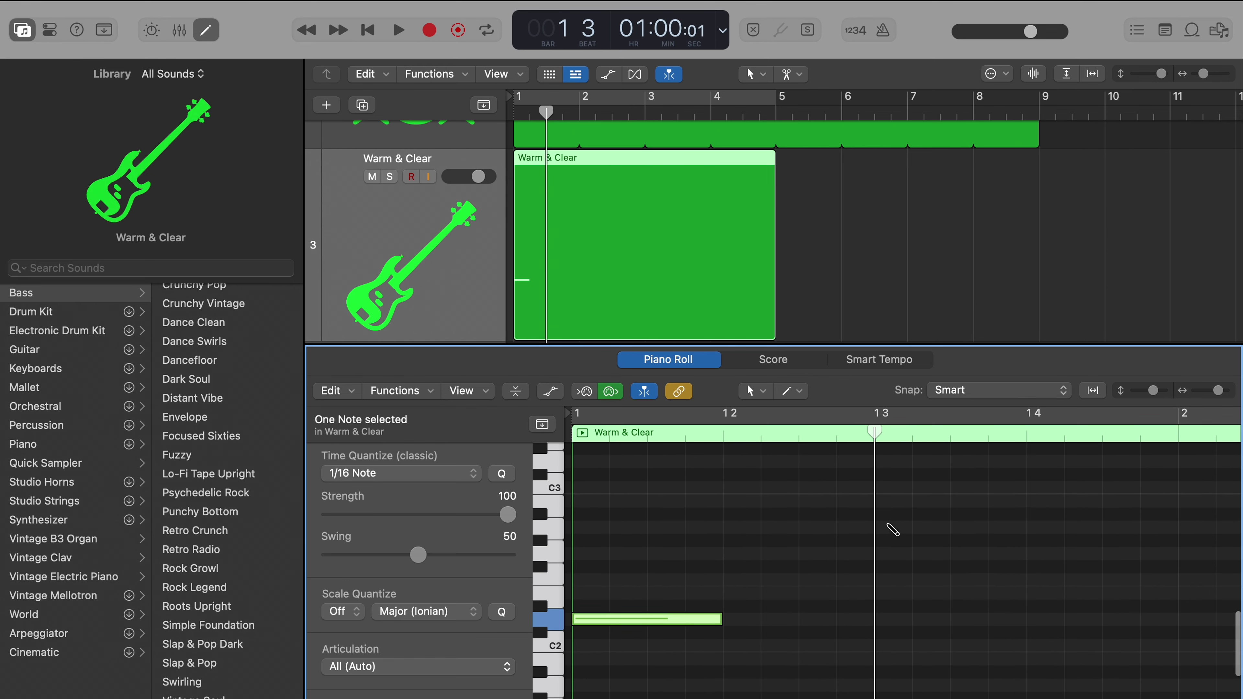
click(890, 527)
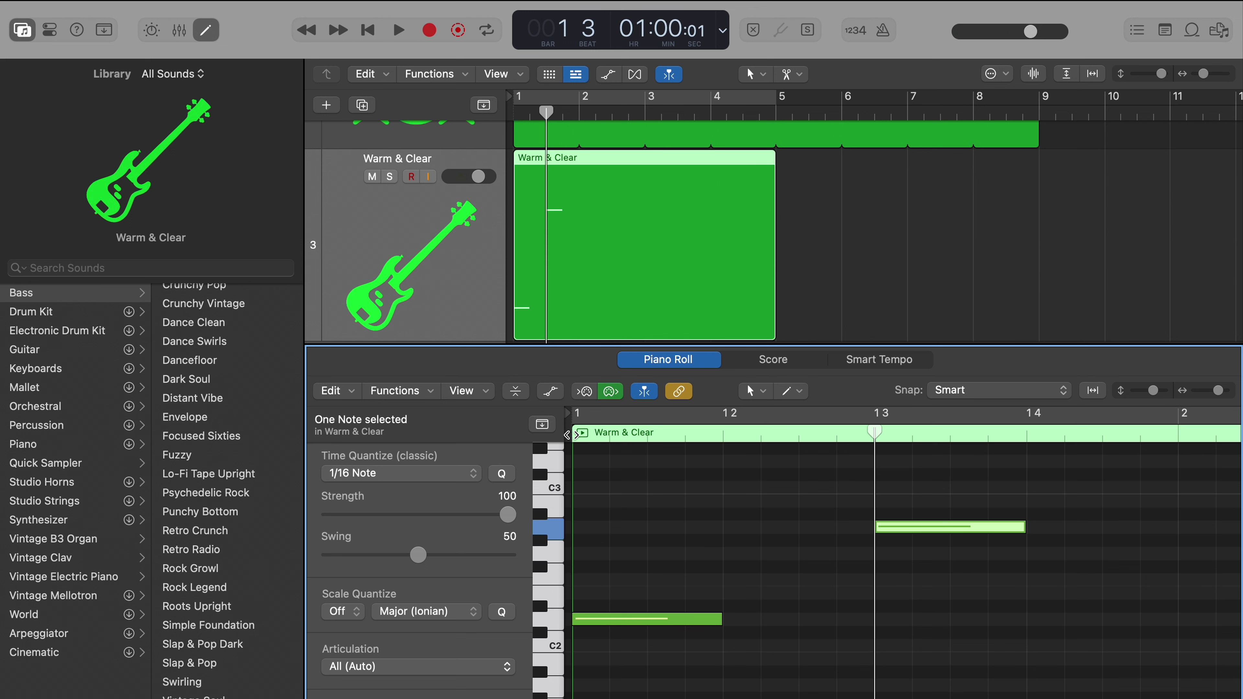
key(Return)
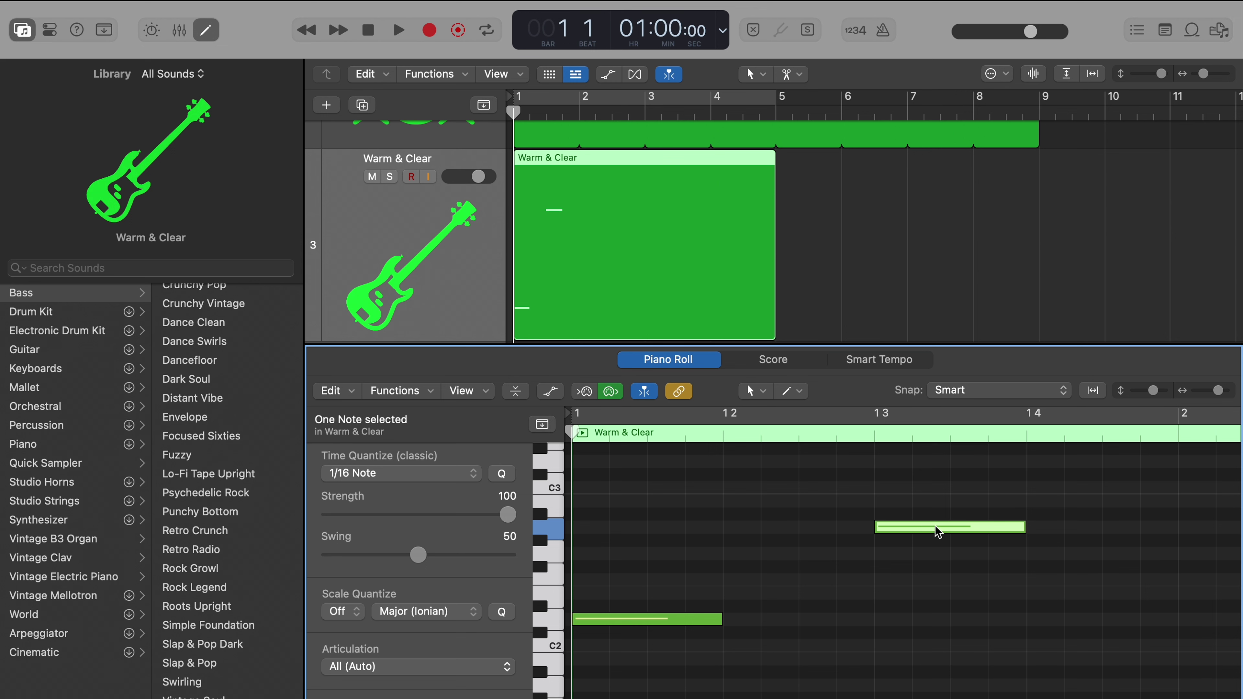
mouse_move(938, 533)
key(space)
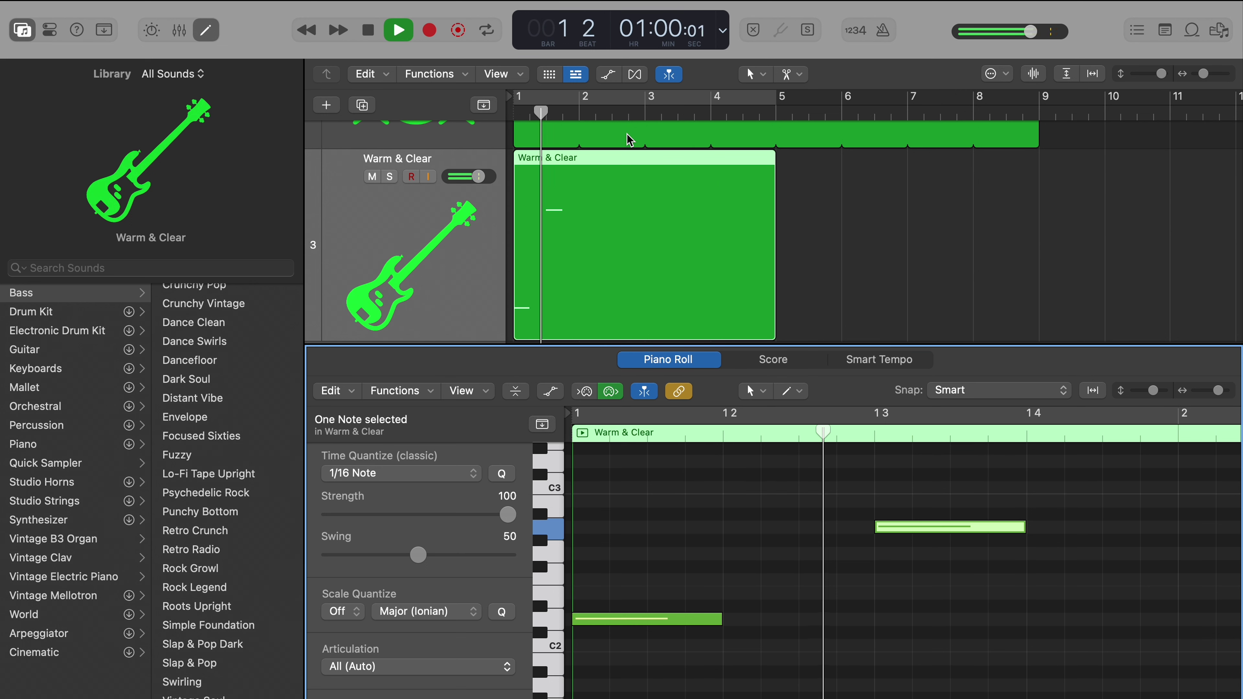
key(space)
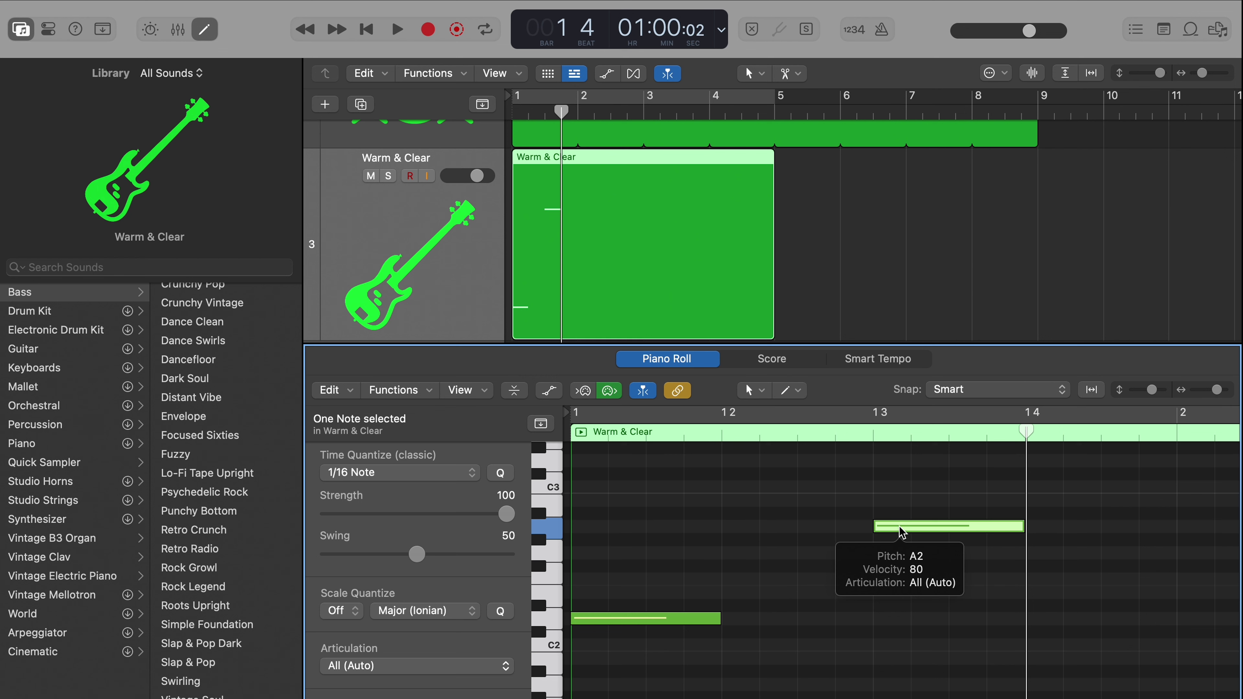
- Lower the beat 3 note of bar 1 an octave to A1 and play the bar from the start
drag(902, 533, 900, 687)
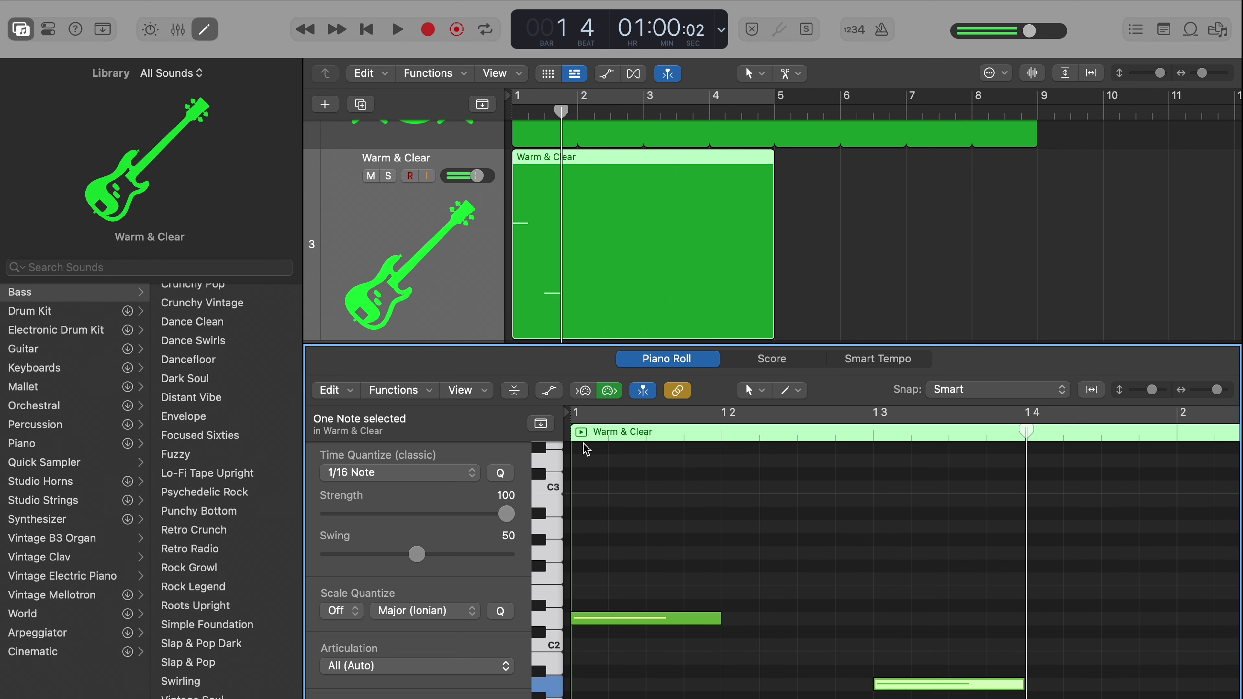
key(Return)
key(space)
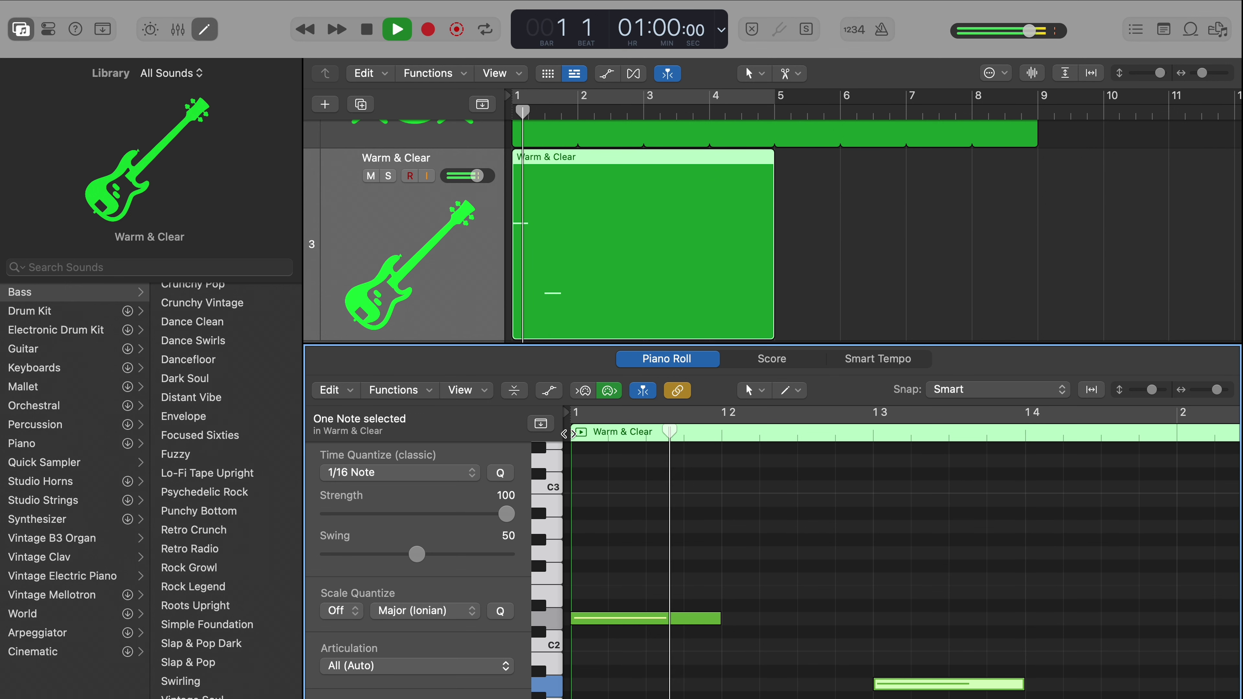
key(space)
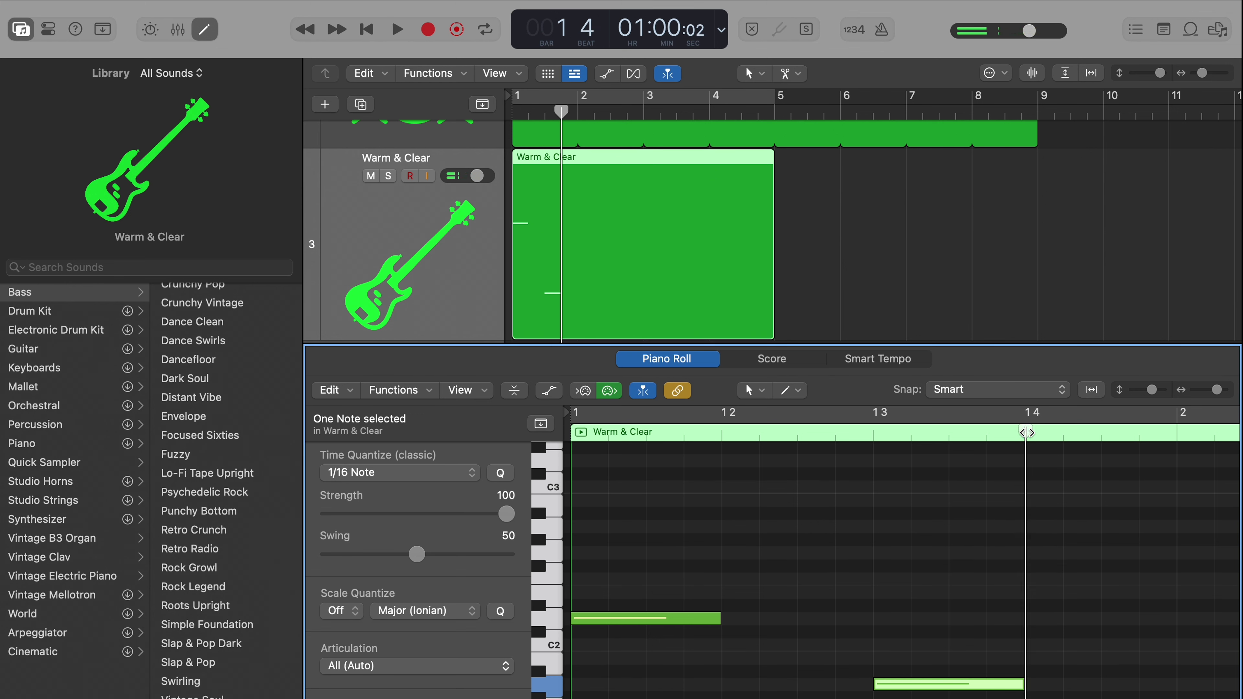
- Move the playhead to bar 2 and add a one-beat A1 note there in the bass region
scroll(981, 558, down, 3)
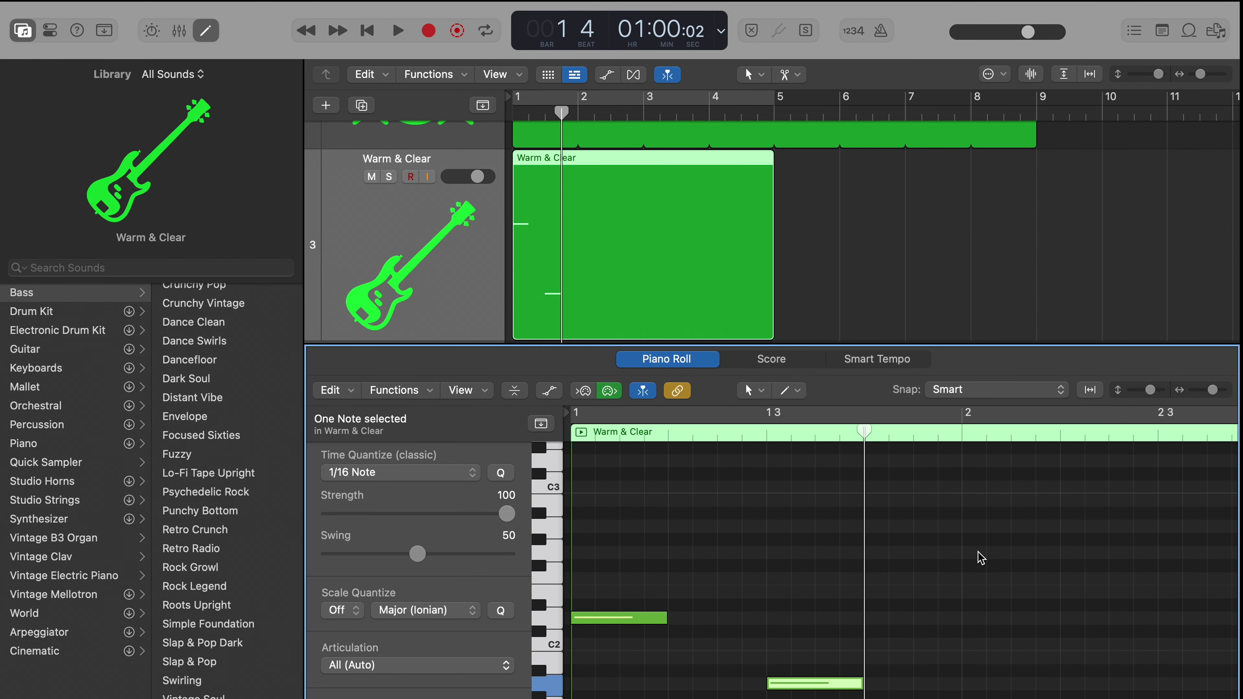
drag(562, 113, 577, 114)
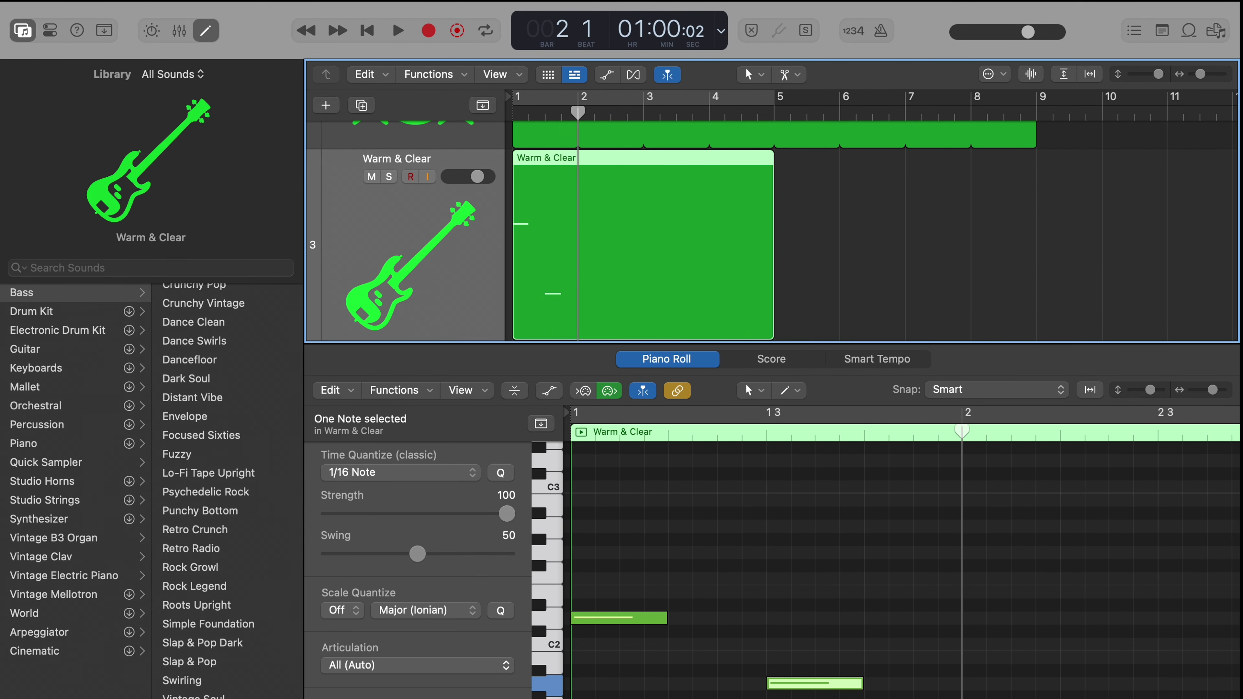
scroll(945, 678, right, 2)
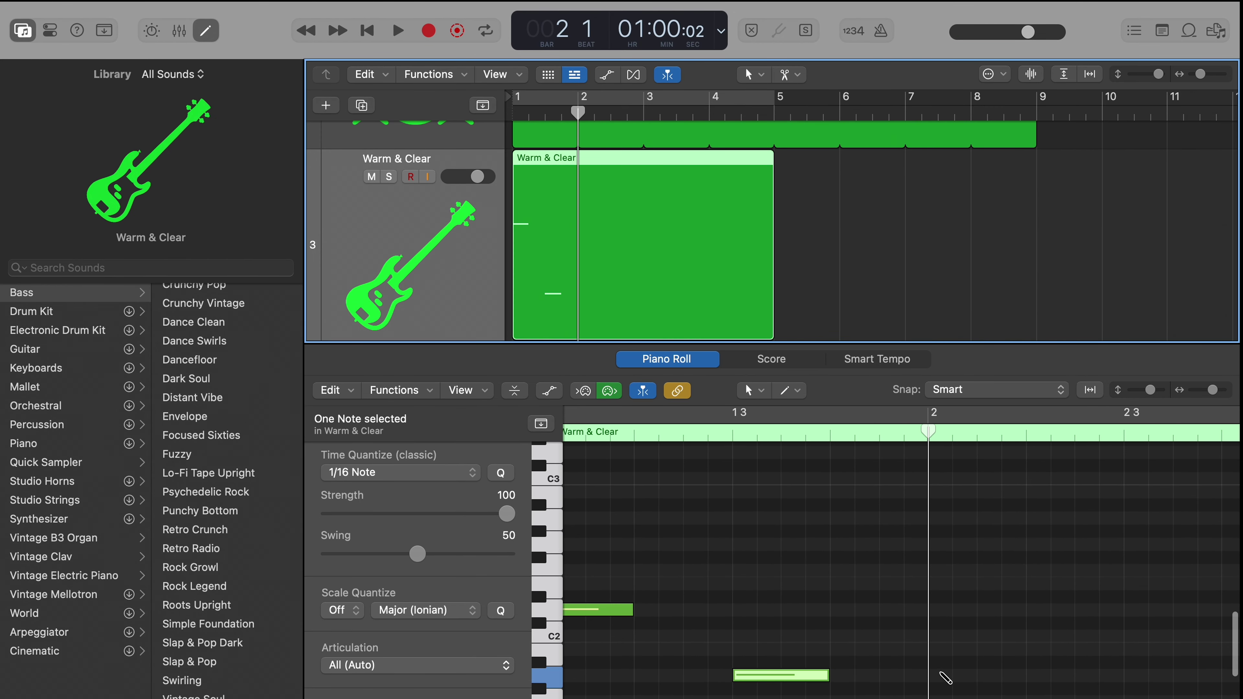
click(944, 678)
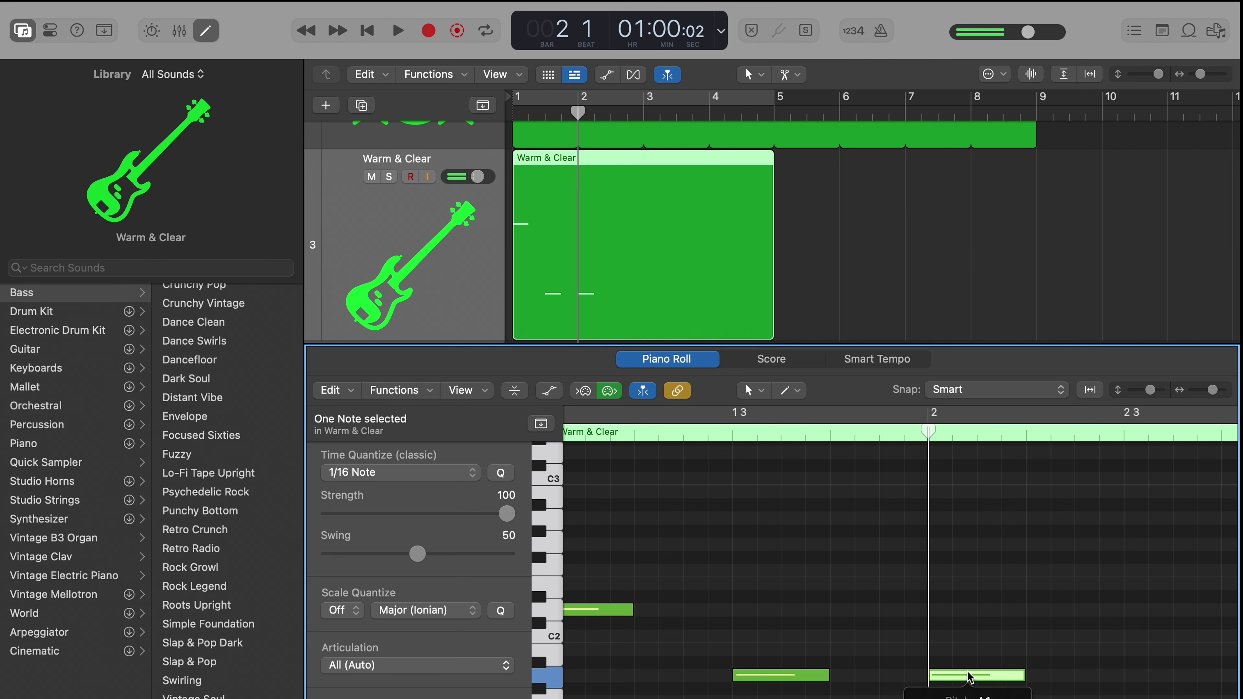
- Move the playhead to beat 3 of bar 2 and add a one-beat E2 note there
click(1125, 433)
scroll(1124, 622, right, 5)
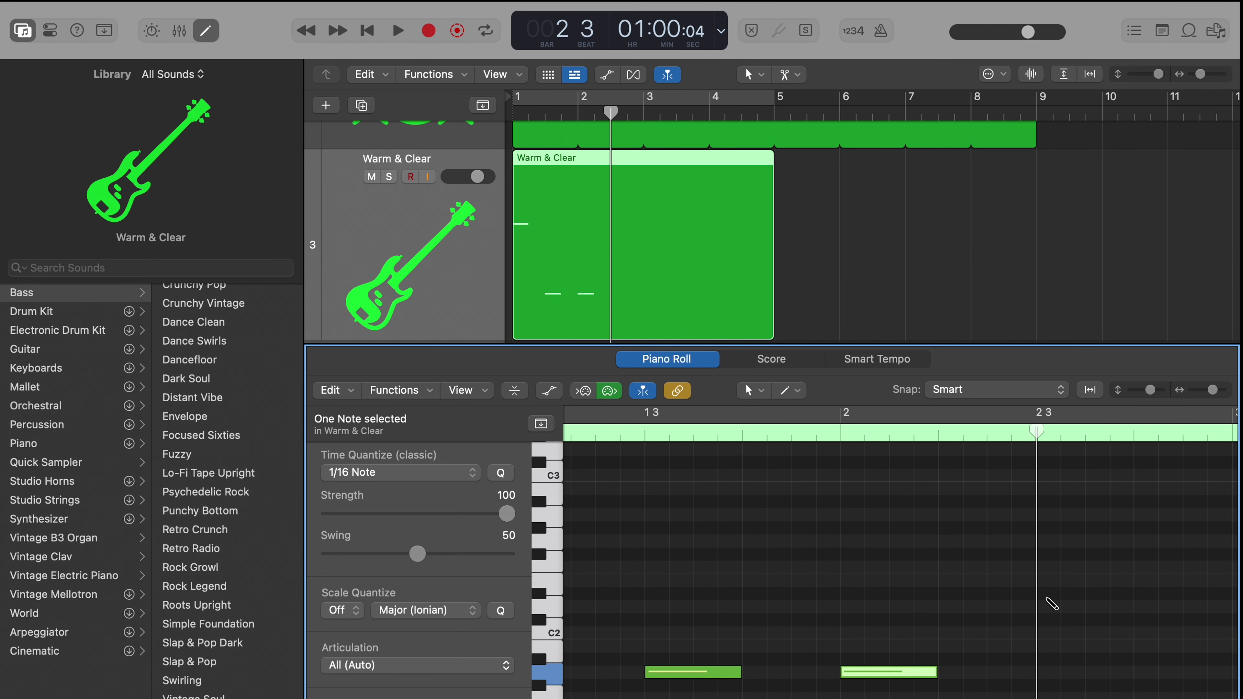
click(1047, 597)
drag(1051, 602, 1051, 589)
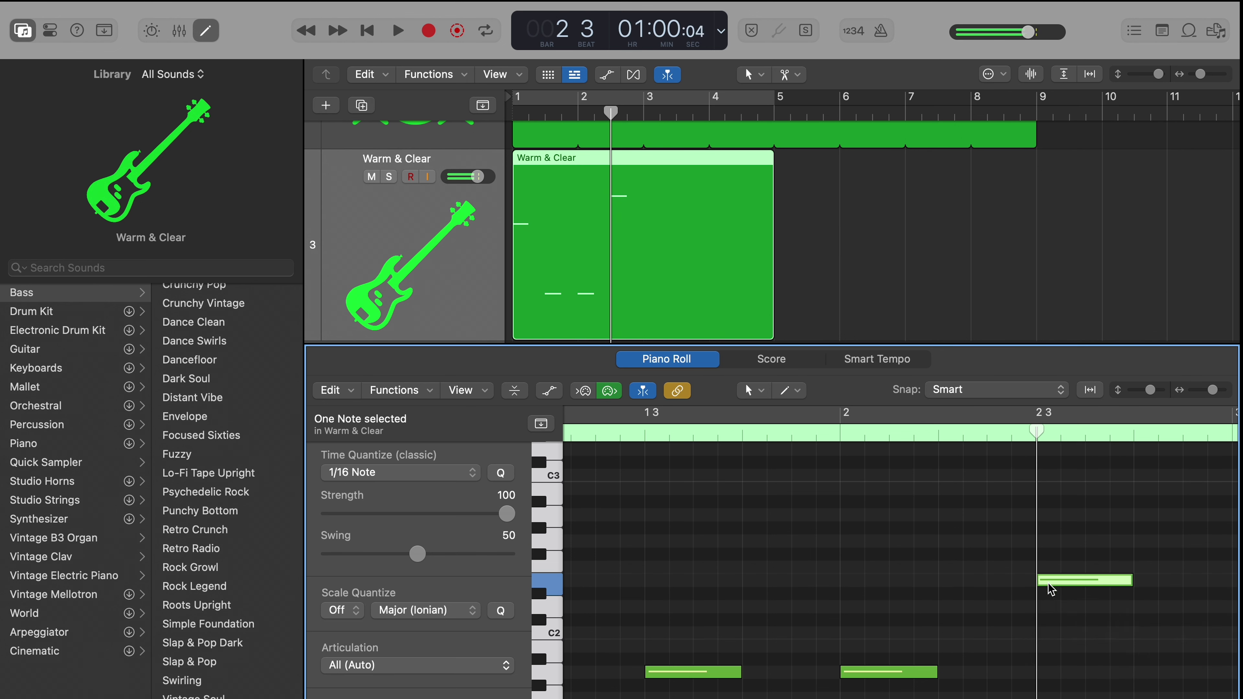
scroll(834, 467, left, 5)
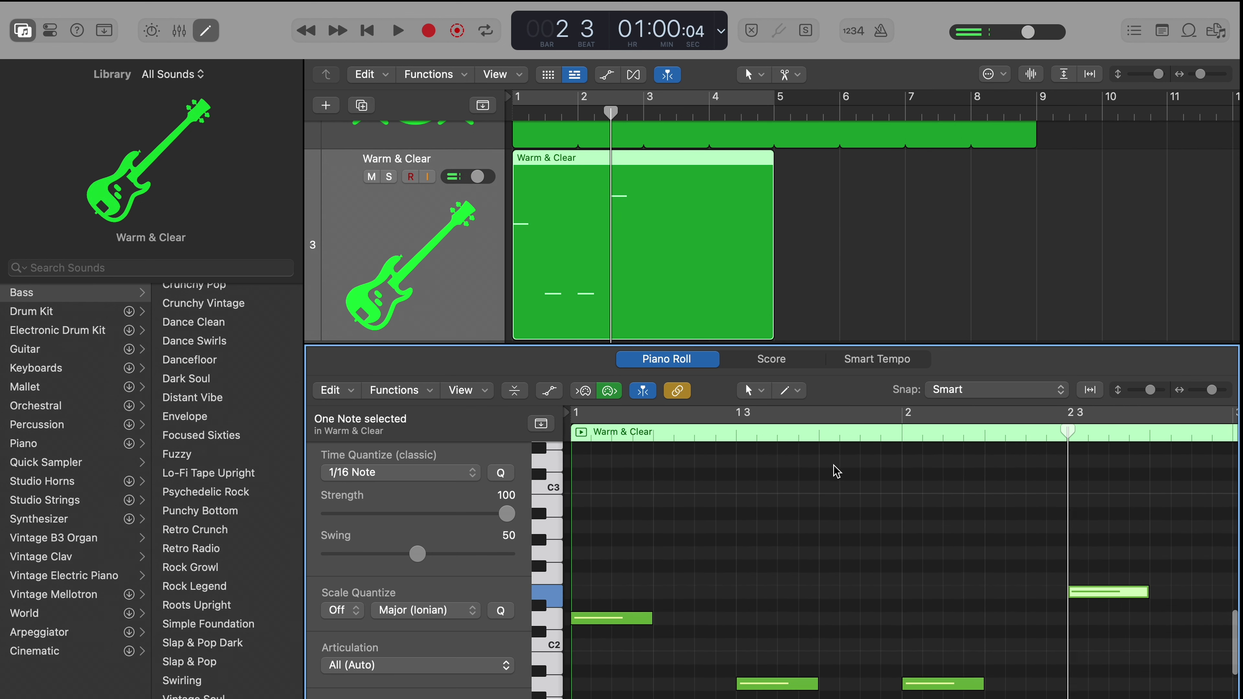
- Play the first two bars of the bass line from the start of the song
key(Return)
key(space)
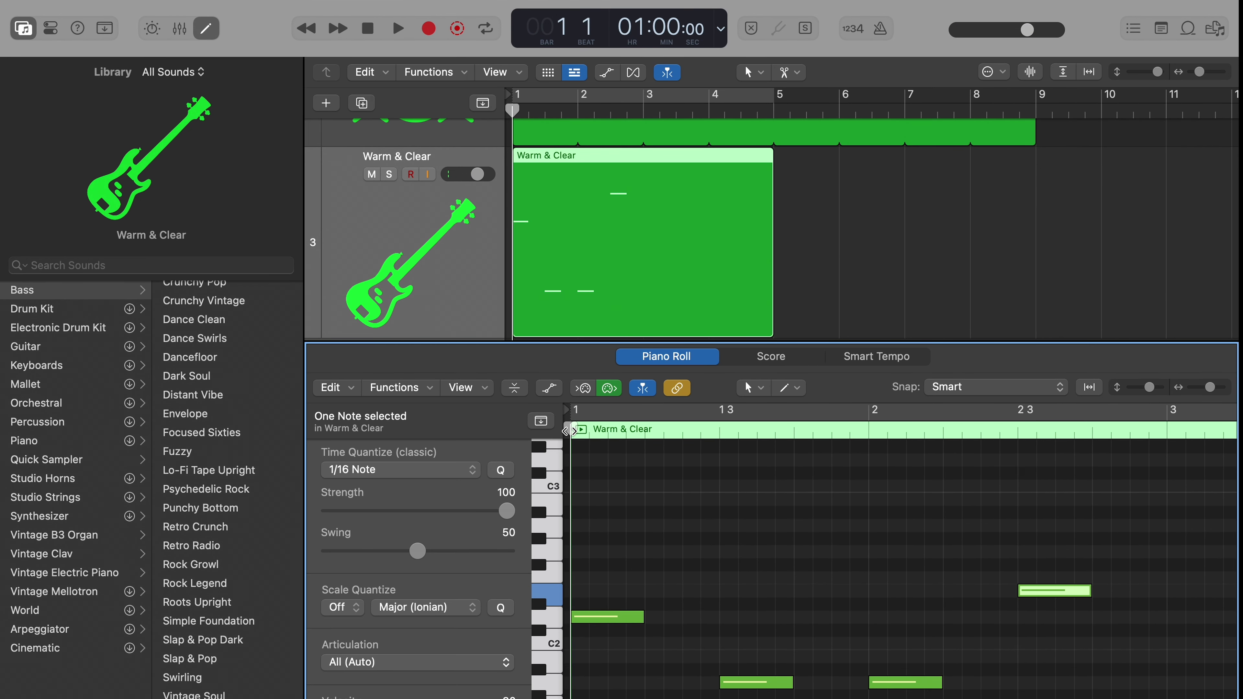
key(space)
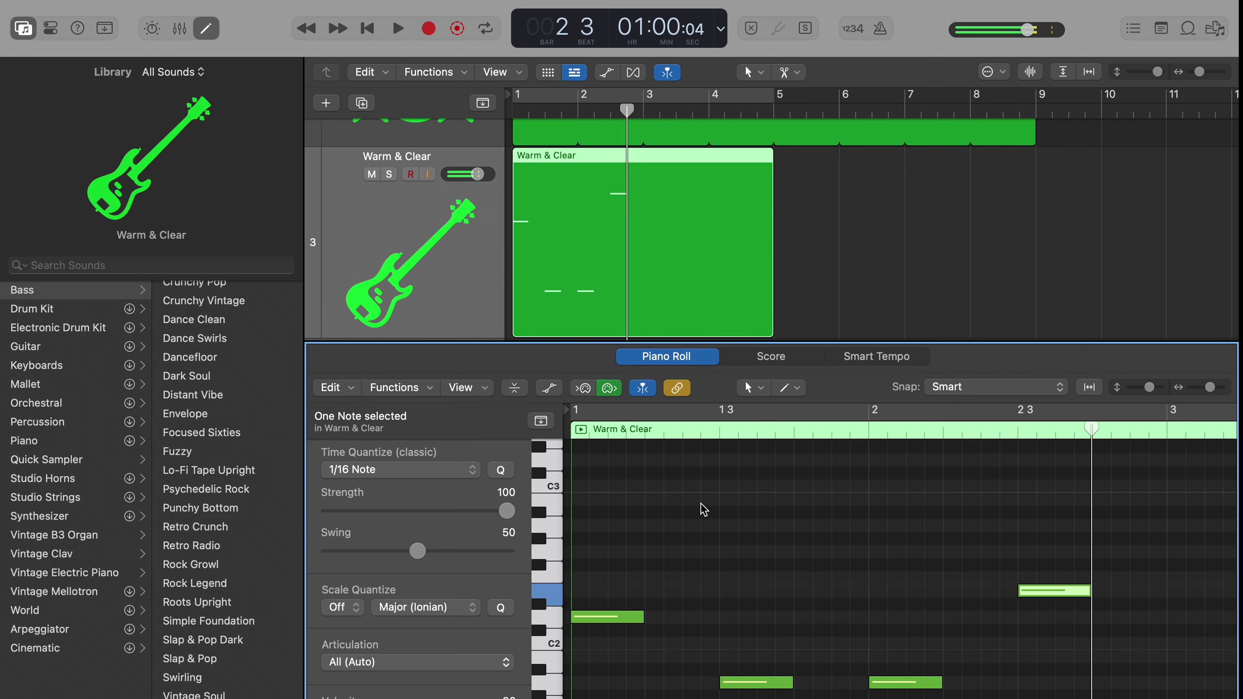
key(space)
- Move the playhead to bar 3 and add a one-beat G1 note there in the bass region
scroll(827, 540, down, 1)
scroll(827, 540, down, 5)
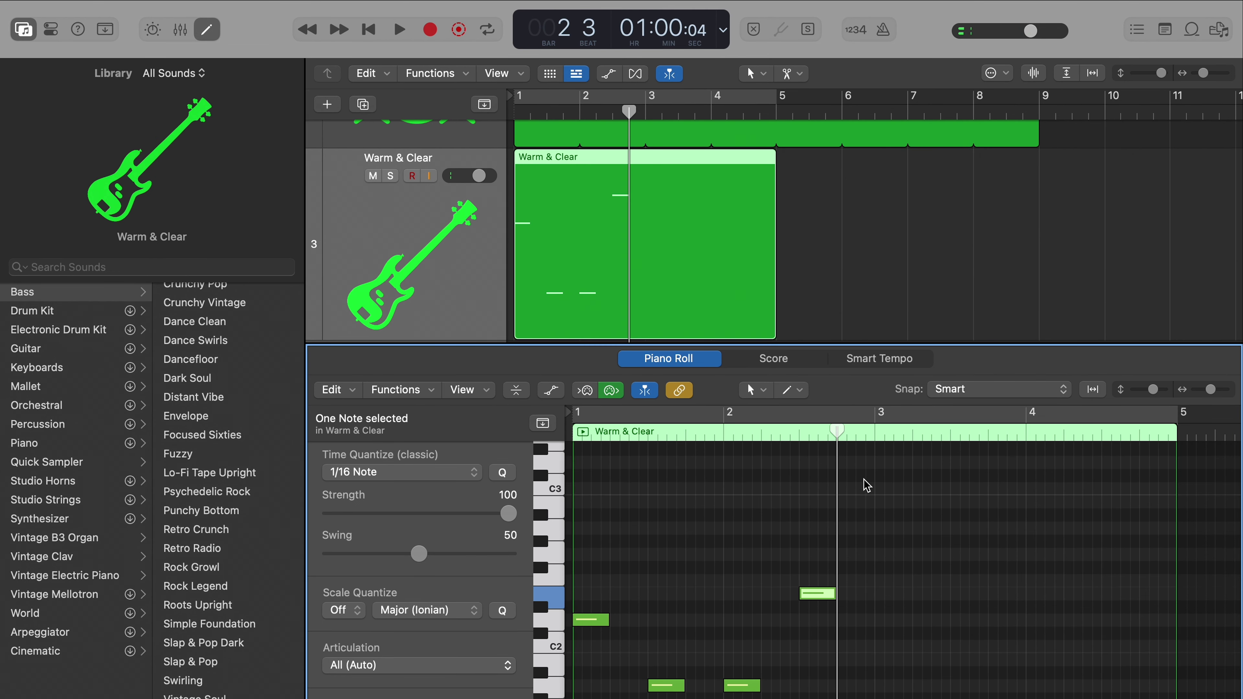
click(876, 439)
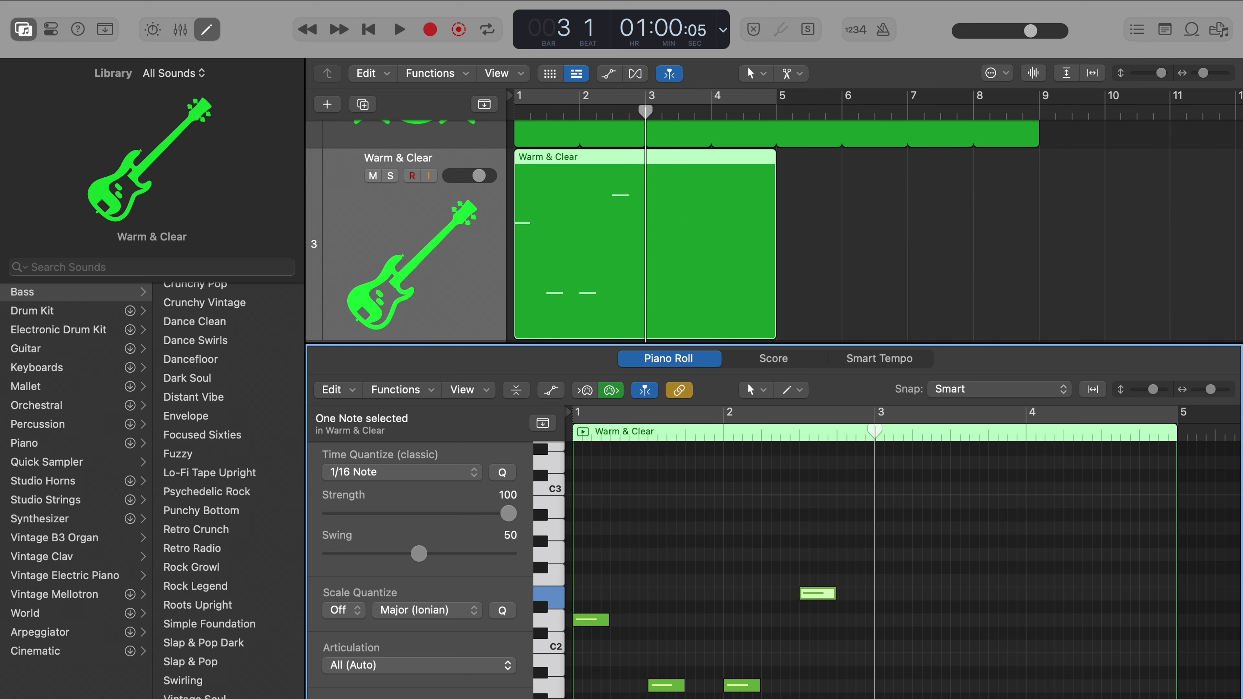
key(a)
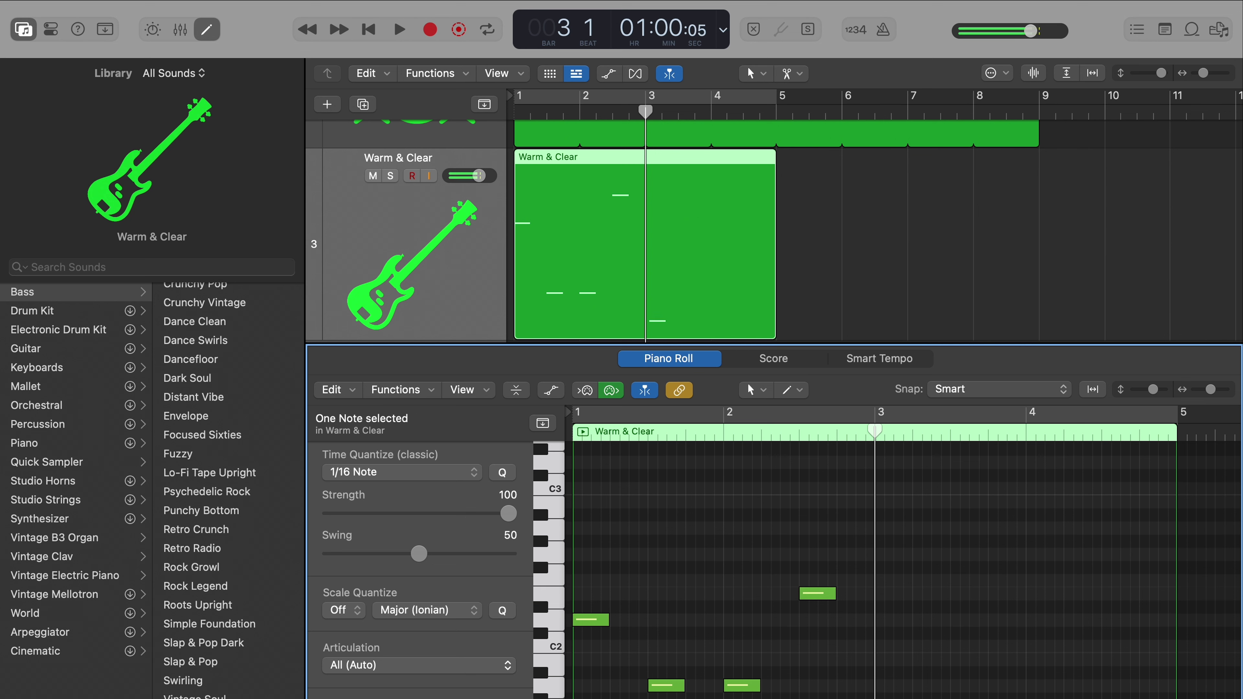
key(super+Right)
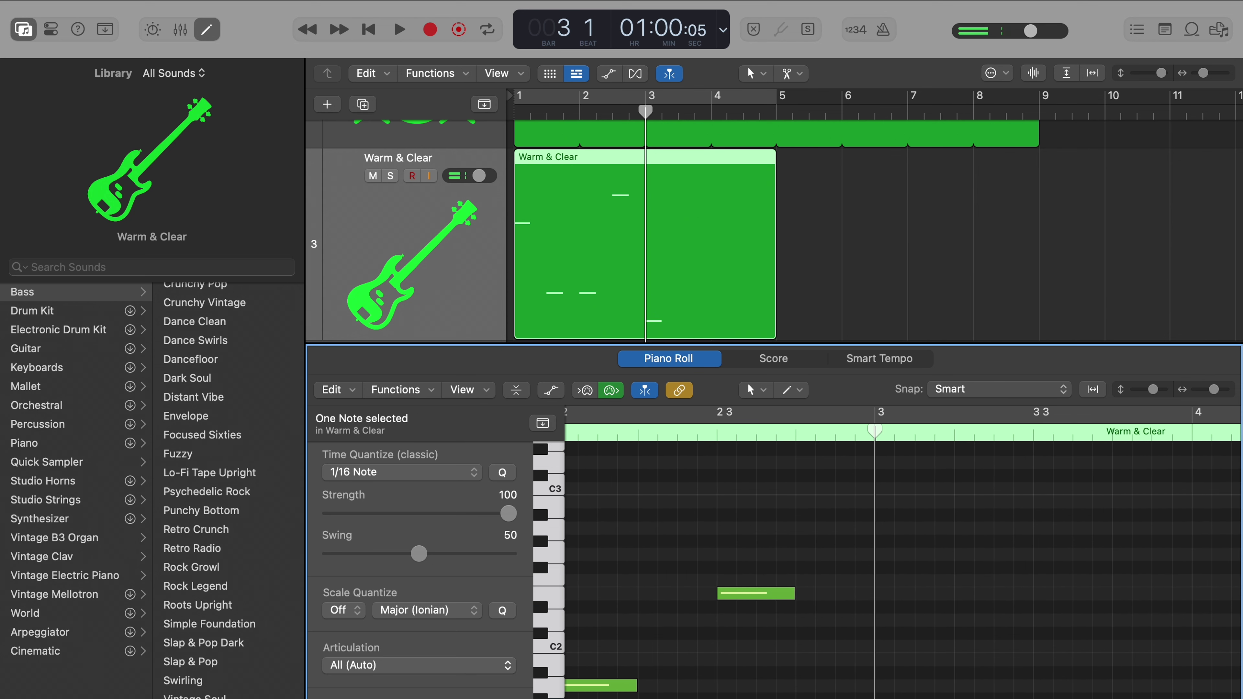
- Move the playhead to beat 3 of bar 3 and add a one-beat D2 note there
click(1009, 432)
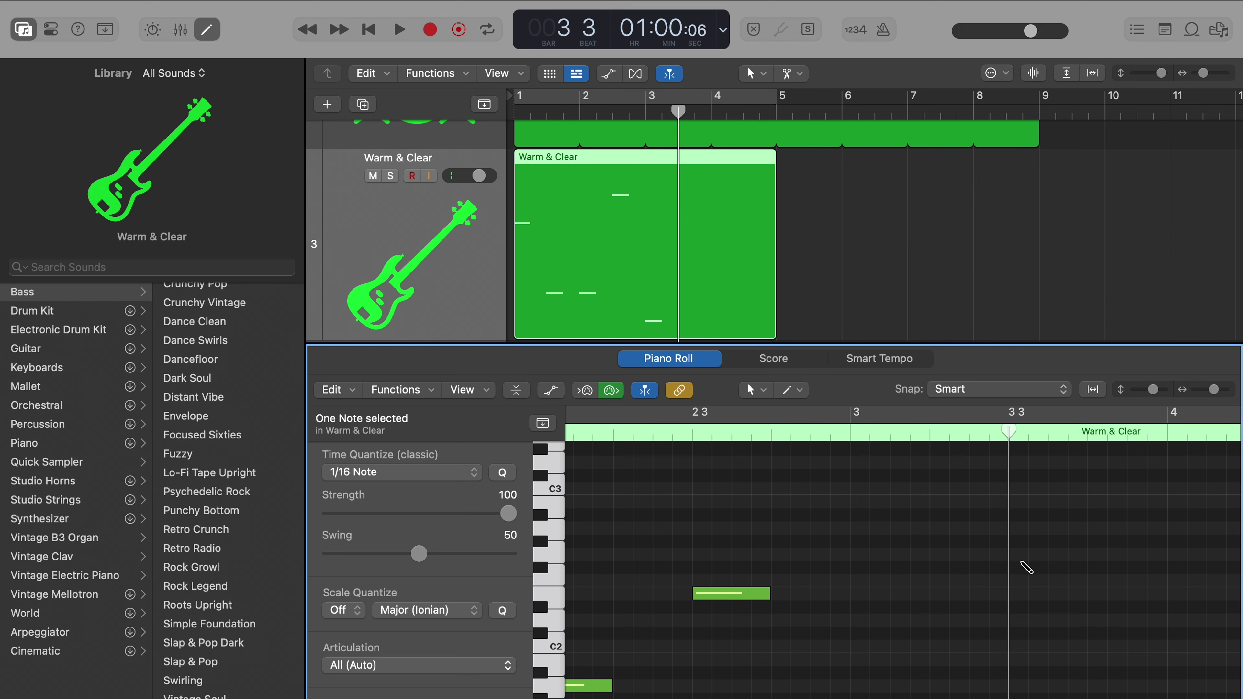
click(1020, 594)
drag(1022, 603, 1023, 621)
key(z)
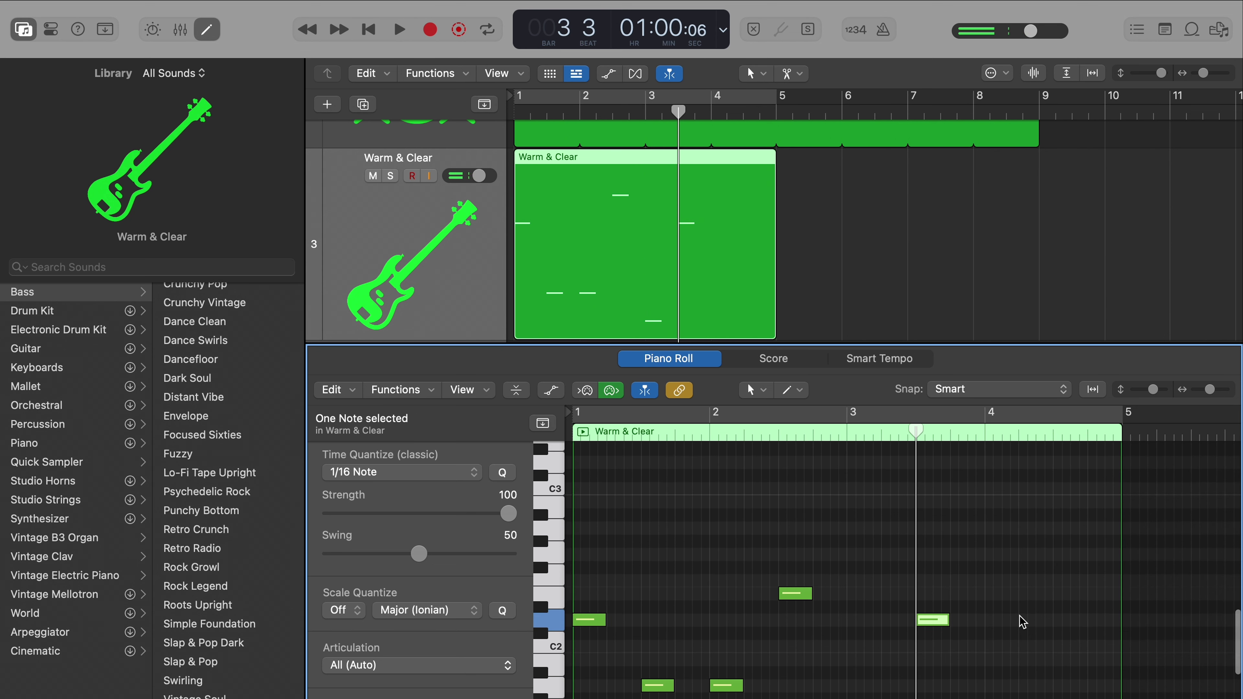
- Copy the two bass notes of bar 3 to the same beats of bar 4
click(848, 434)
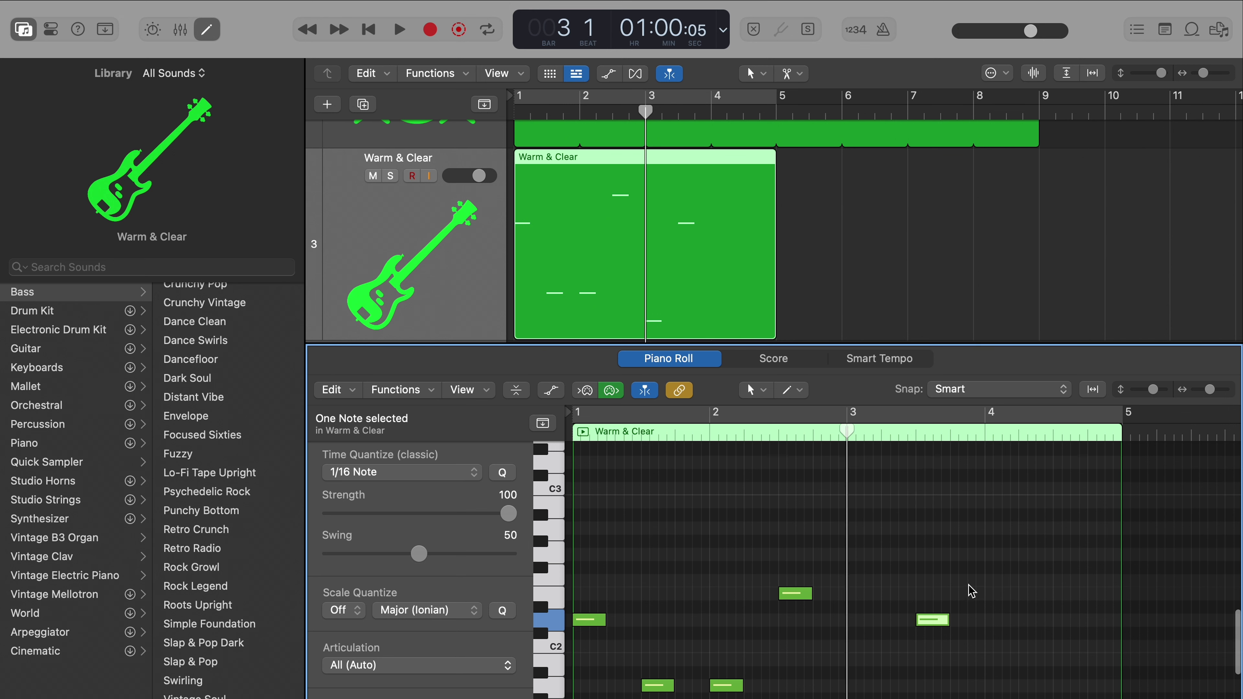
drag(972, 591, 860, 698)
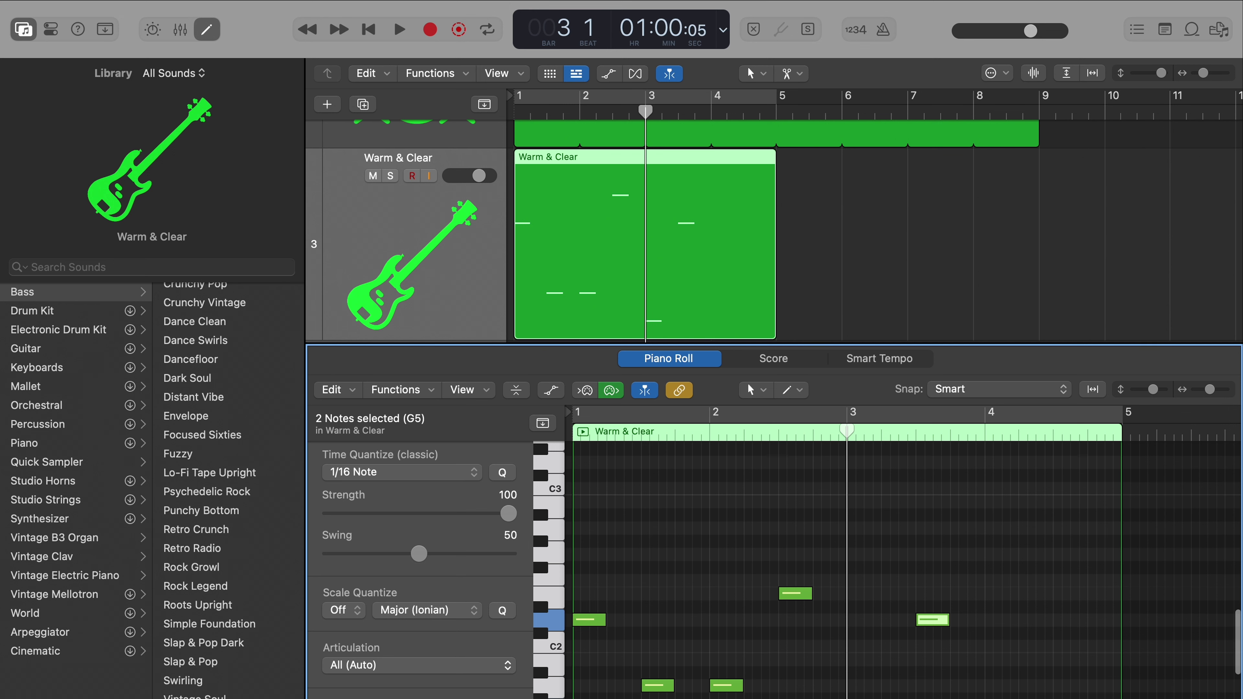
drag(932, 620, 1070, 619)
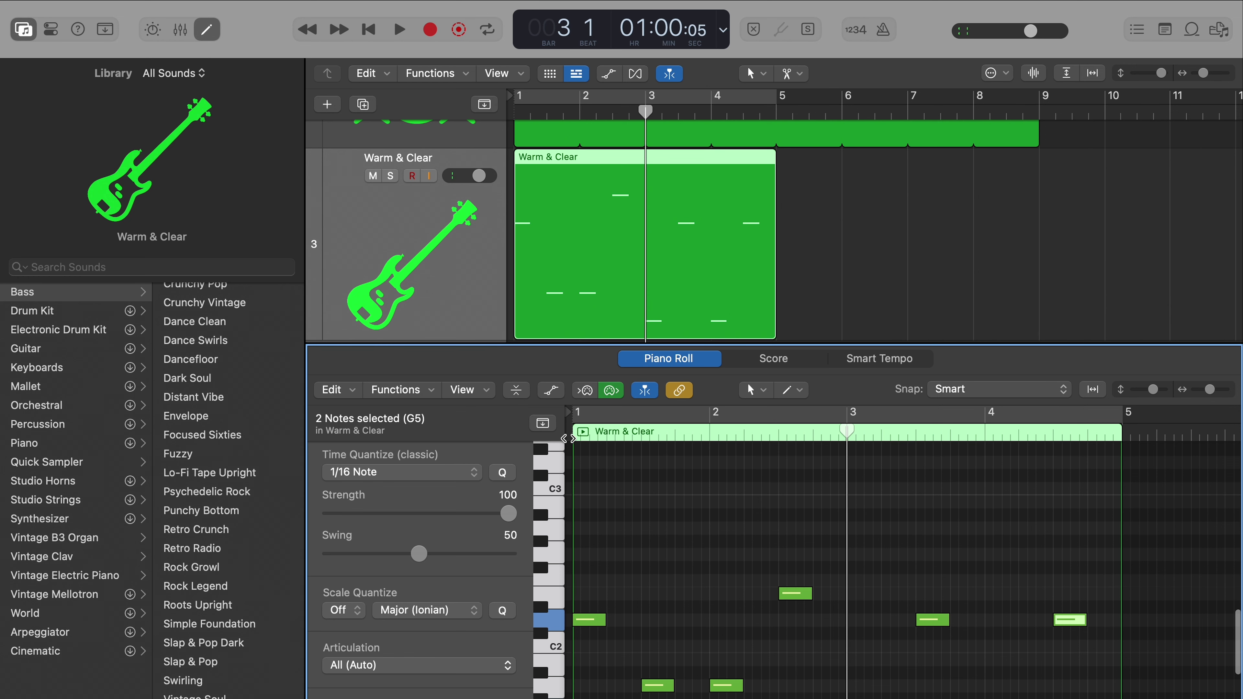
- Play the complete four-bar bass line from the start of the song
key(Return)
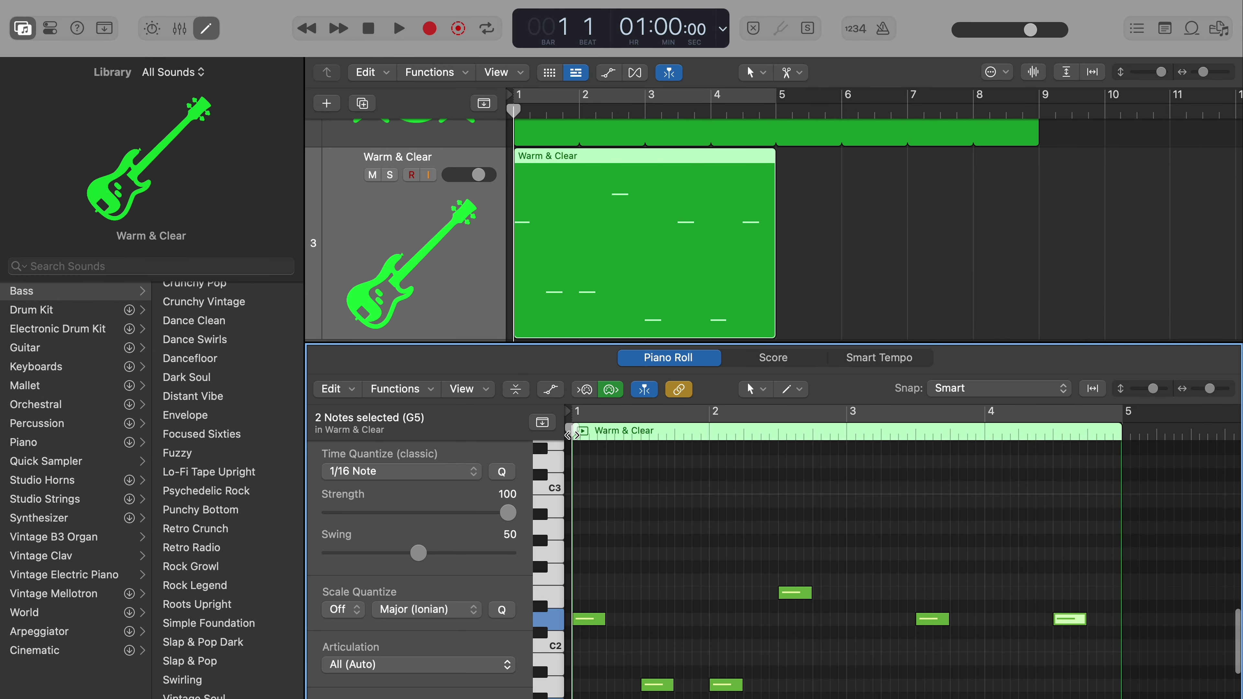
key(space)
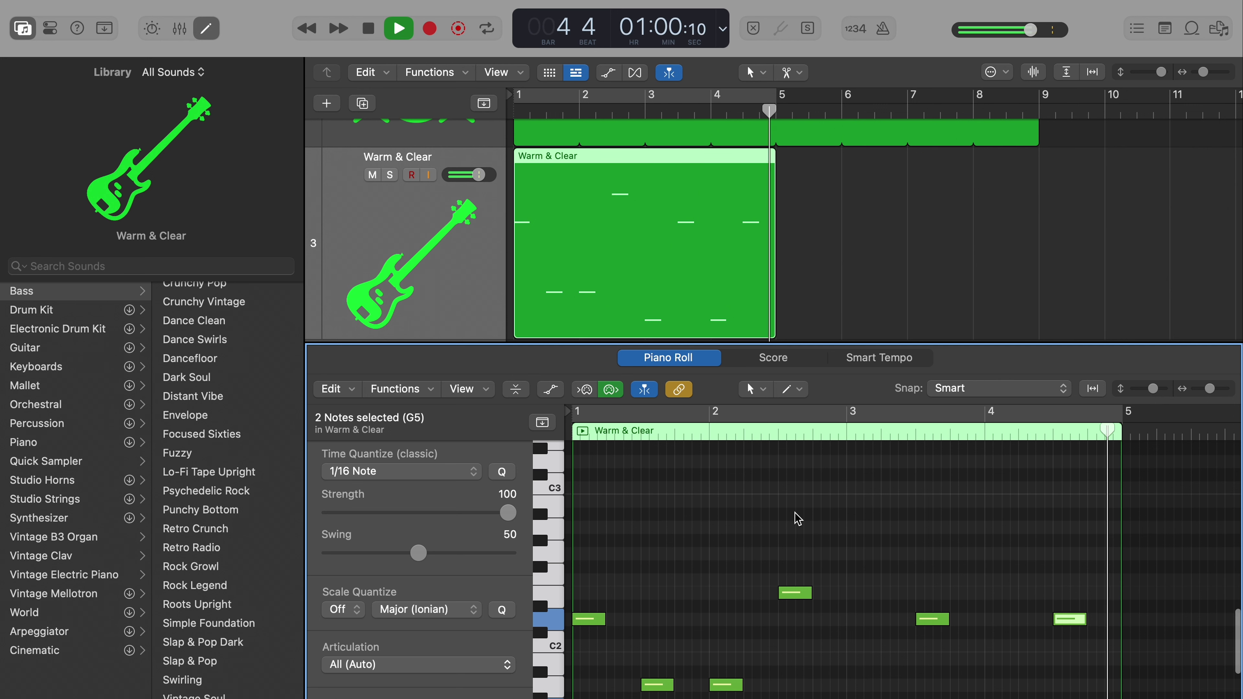
key(space)
- Hide the note editor and loop the Sunset drum region and the Warm & Clear bass region out to bar 13
drag(778, 162, 1173, 187)
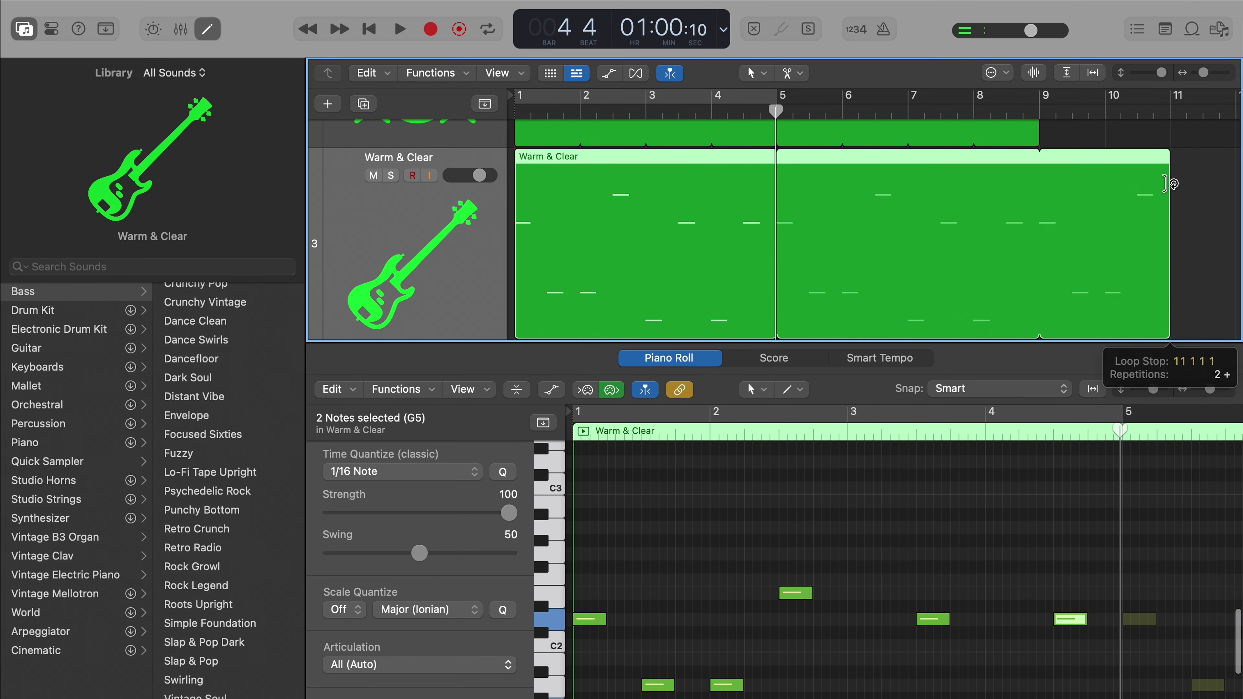
key(super+Left)
key(super+Left)
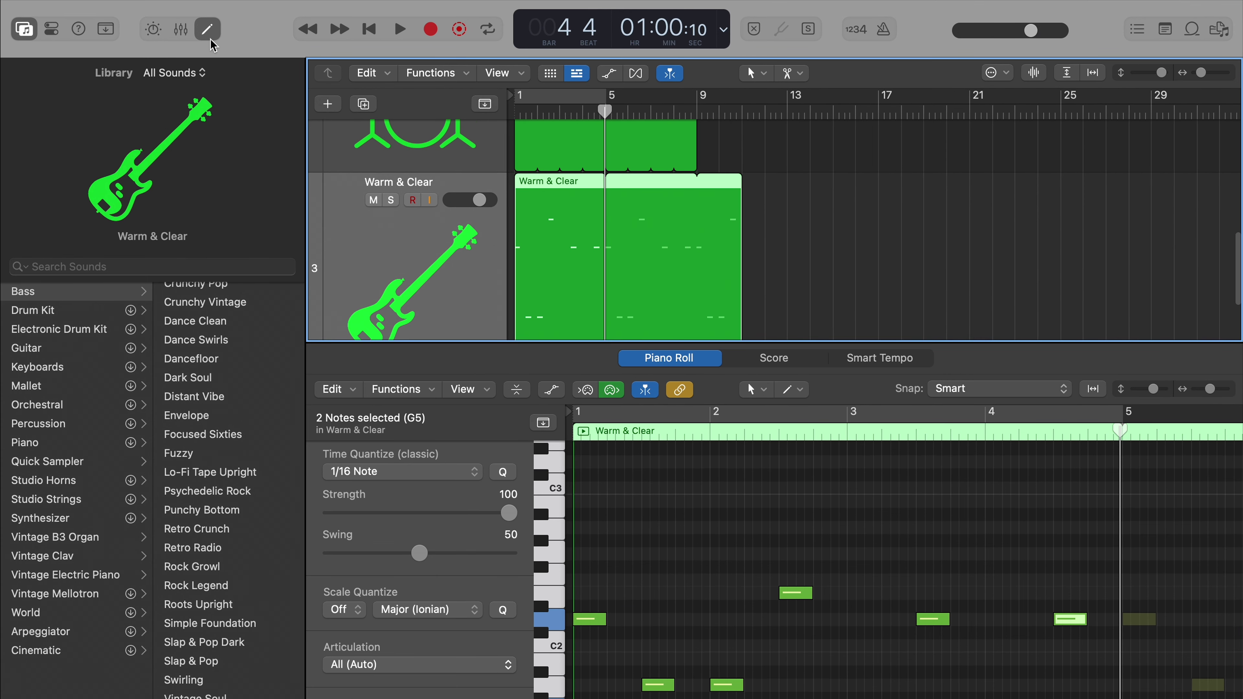
key(e)
drag(690, 324, 785, 324)
drag(741, 538, 787, 538)
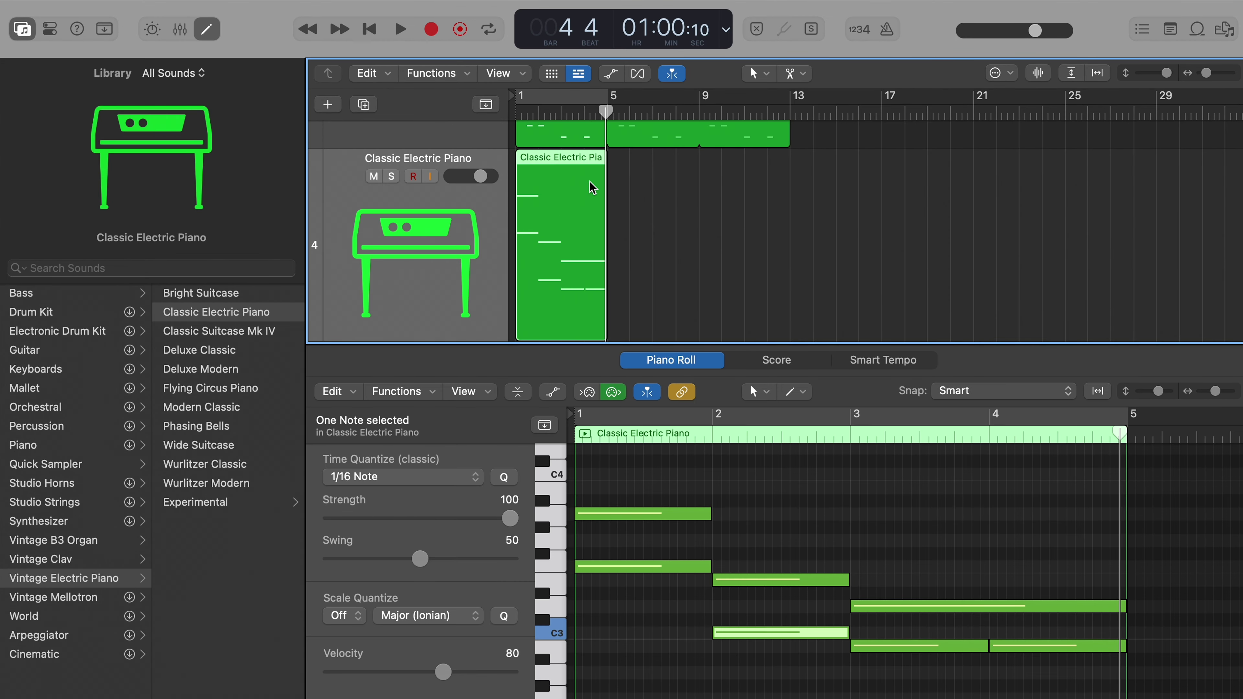
- Loop the Classic Electric Piano region out to bar 13 and close the note editor
mouse_move(607, 157)
mouse_down()
mouse_move(697, 345)
mouse_move(790, 345)
mouse_up()
click(208, 32)
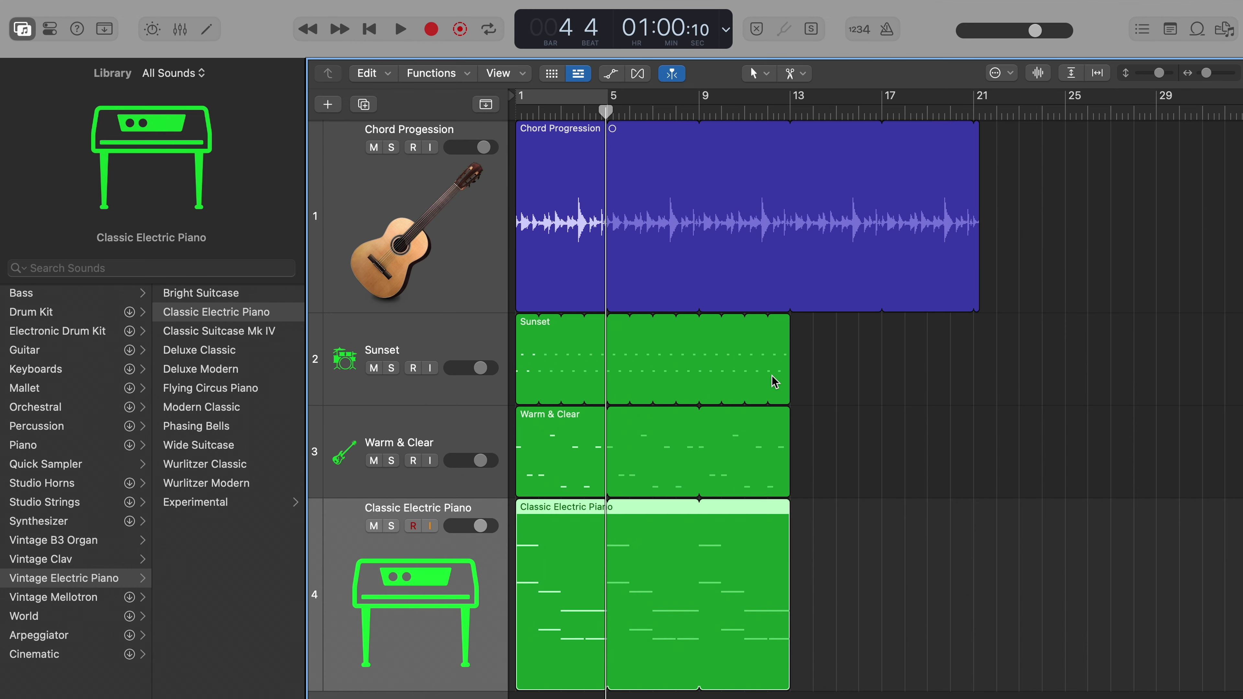
- Play the arrangement from the start and slightly lower the volume of the Sunset drum track
key(Return)
key(space)
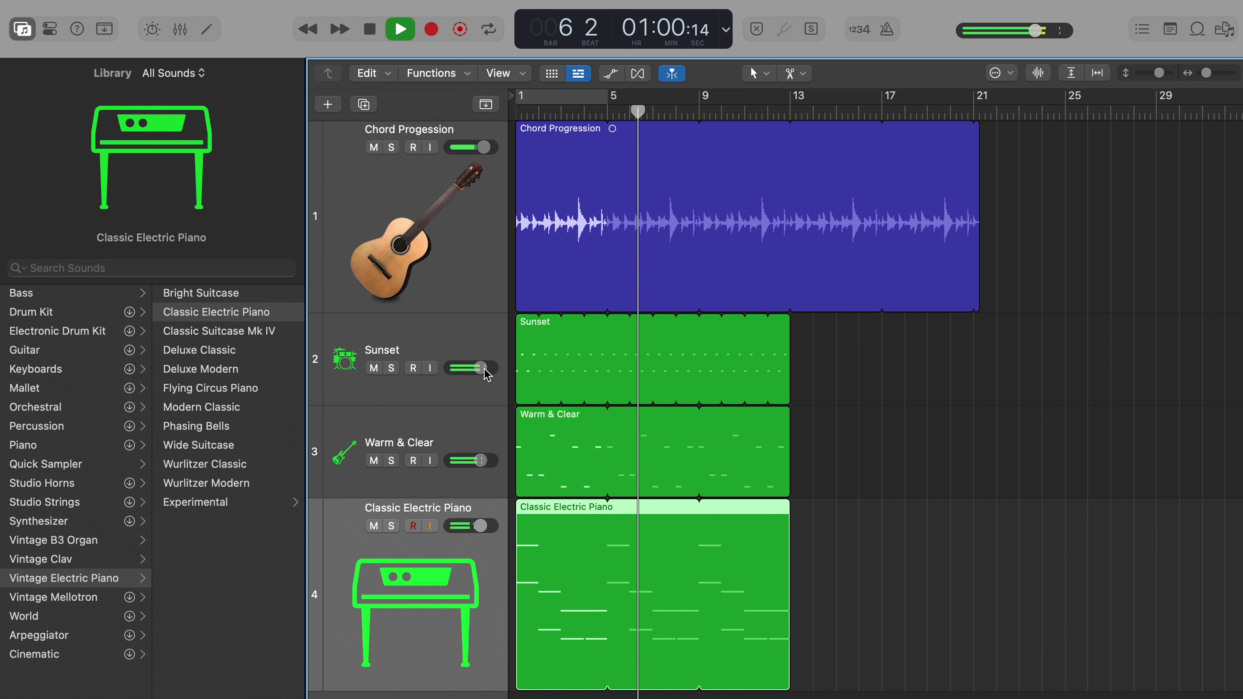
drag(479, 371, 471, 370)
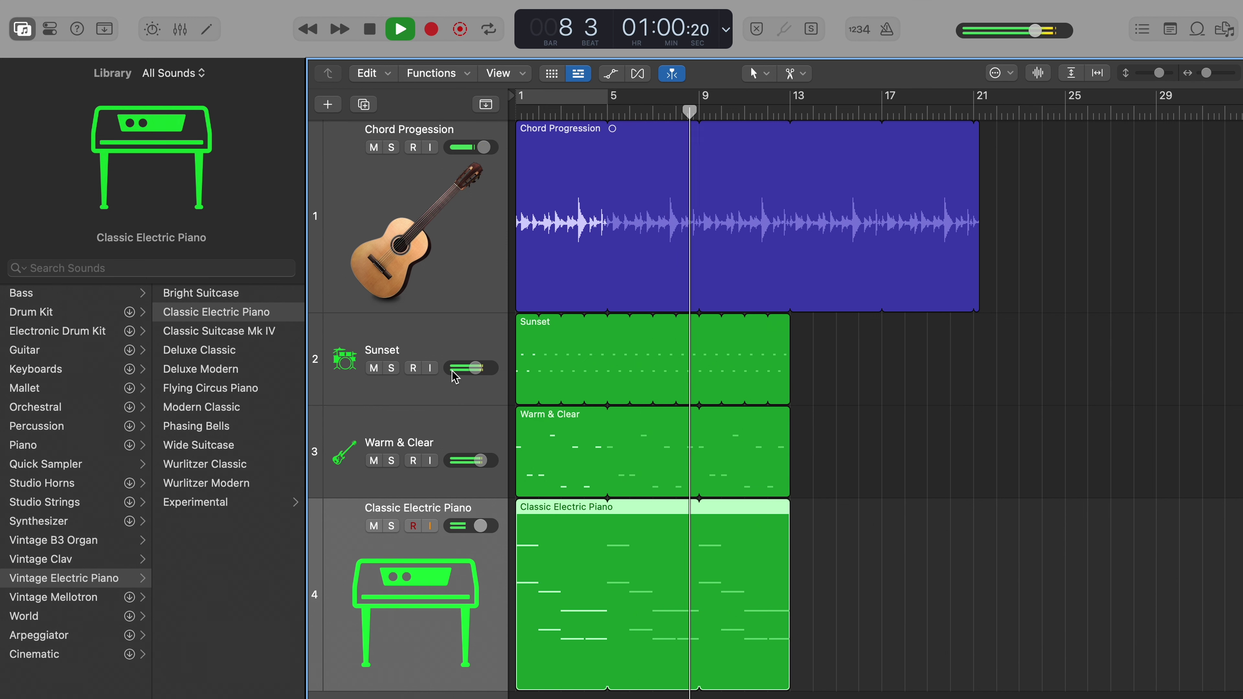
key(space)
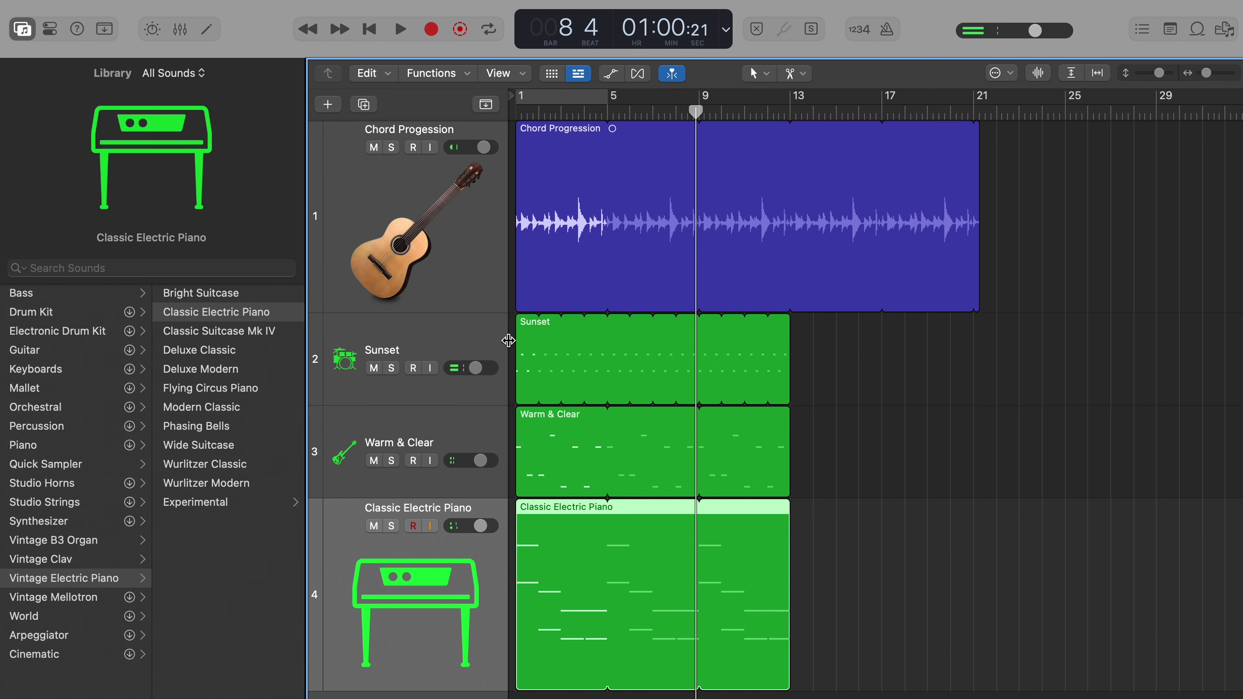
- Build a D minor chord of one-beat D2, F2 and A2 notes at bar 1 of the electric piano region
click(590, 658)
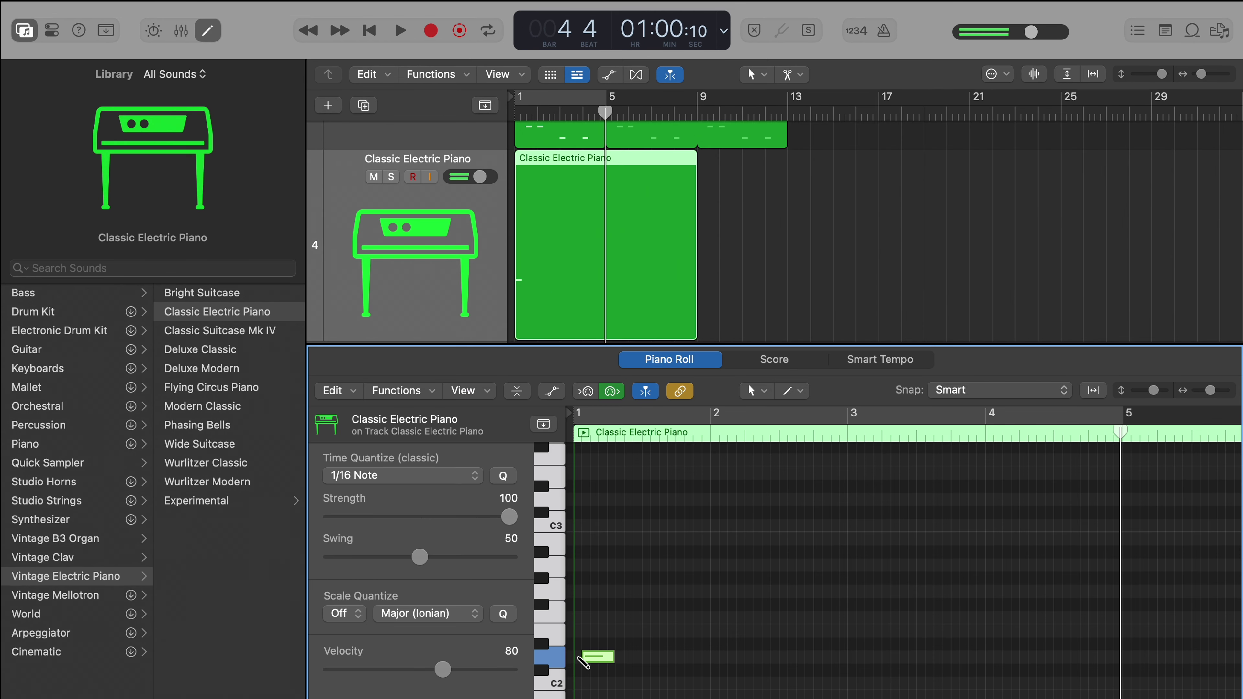
click(588, 659)
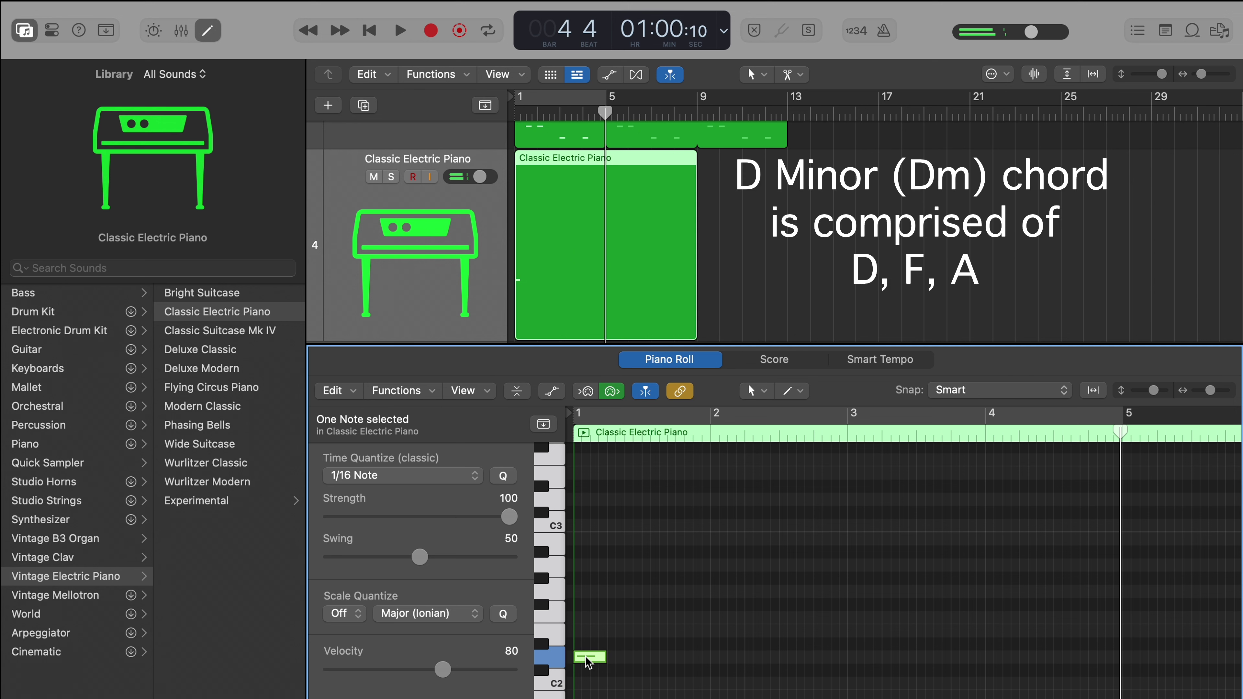
mouse_move(589, 660)
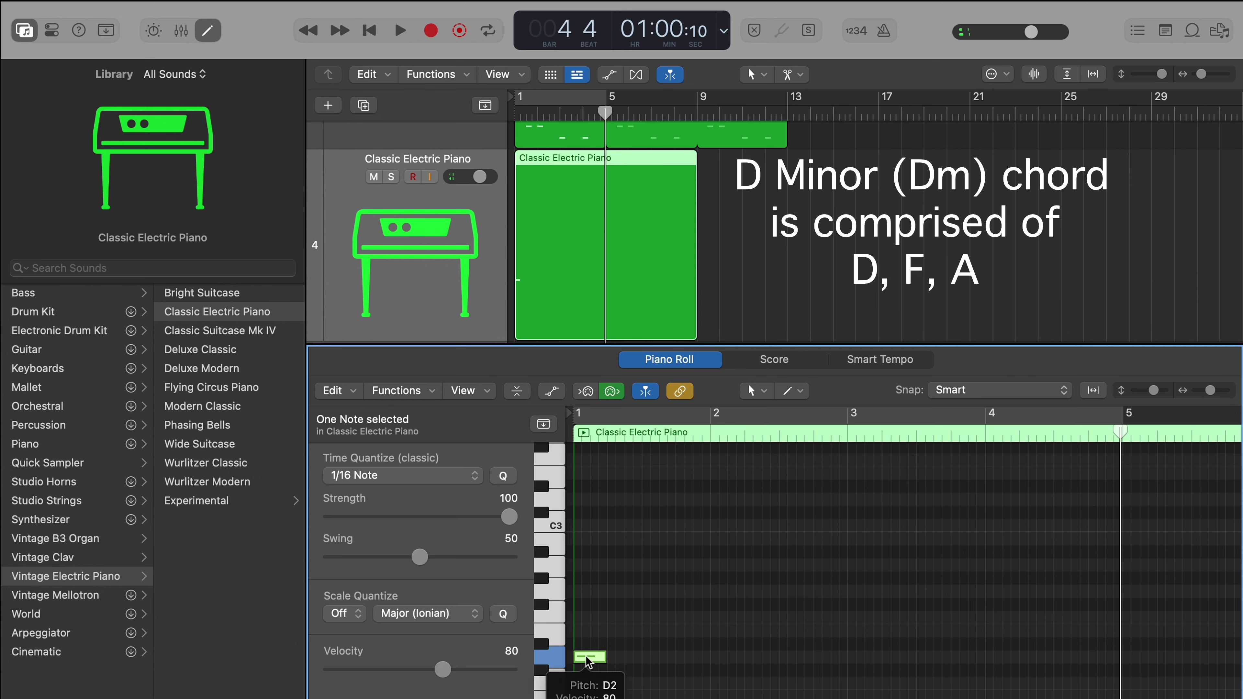
drag(589, 660, 587, 576)
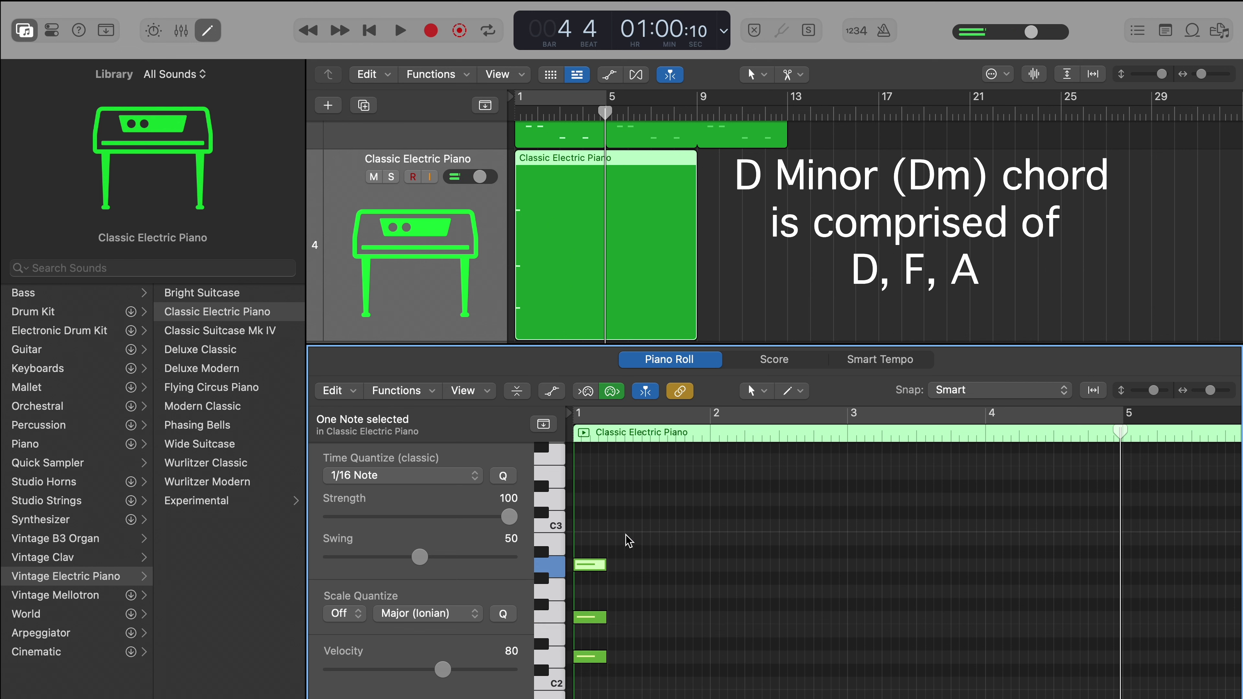
- Lengthen all three chord notes to fill bar 1 and play the bar from the start
key(super+a)
drag(606, 657, 709, 658)
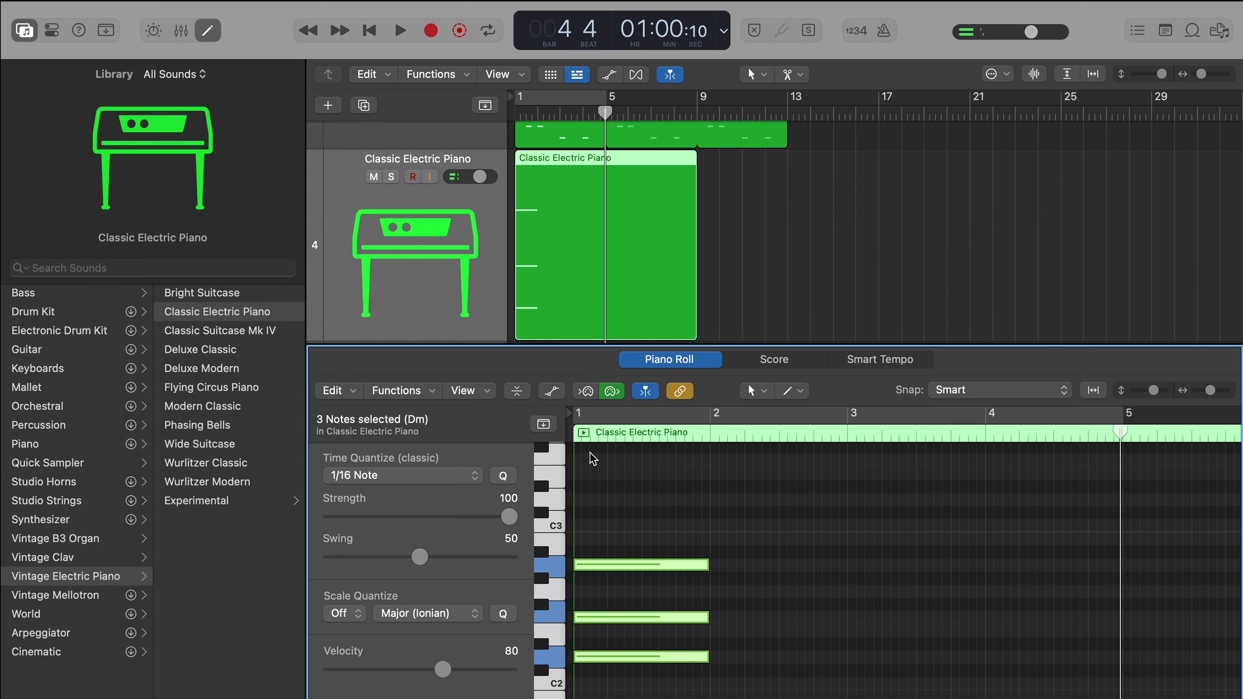
key(Return)
key(space)
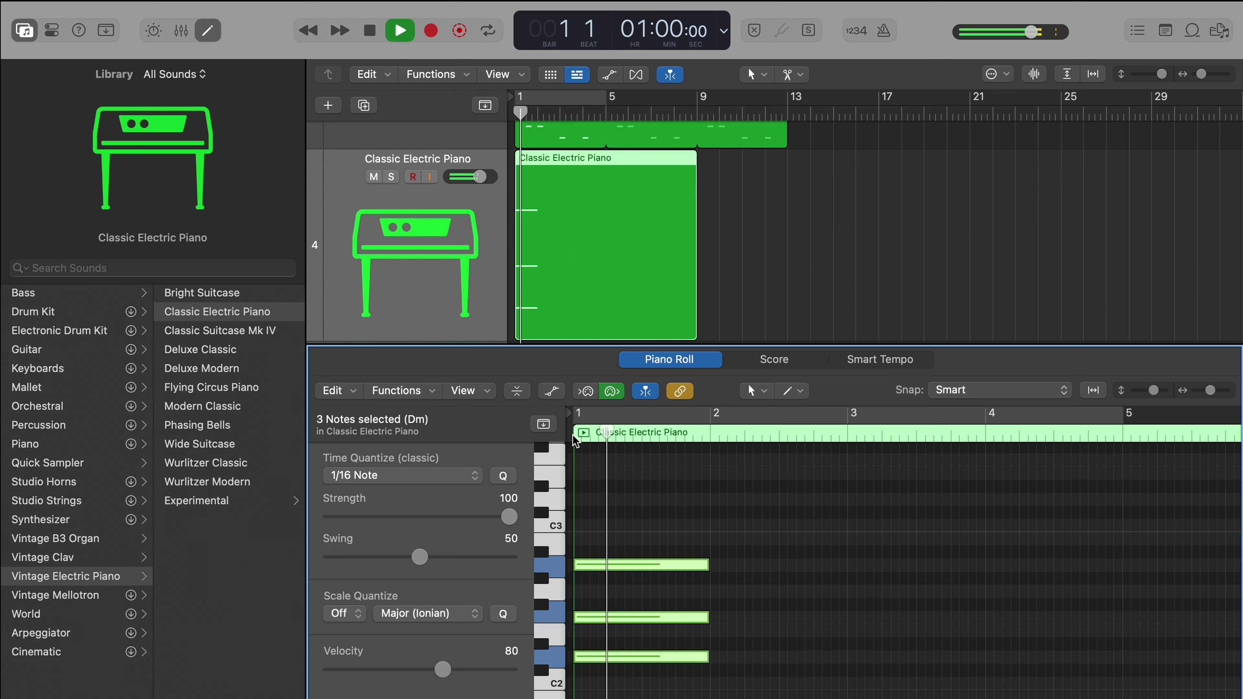
key(space)
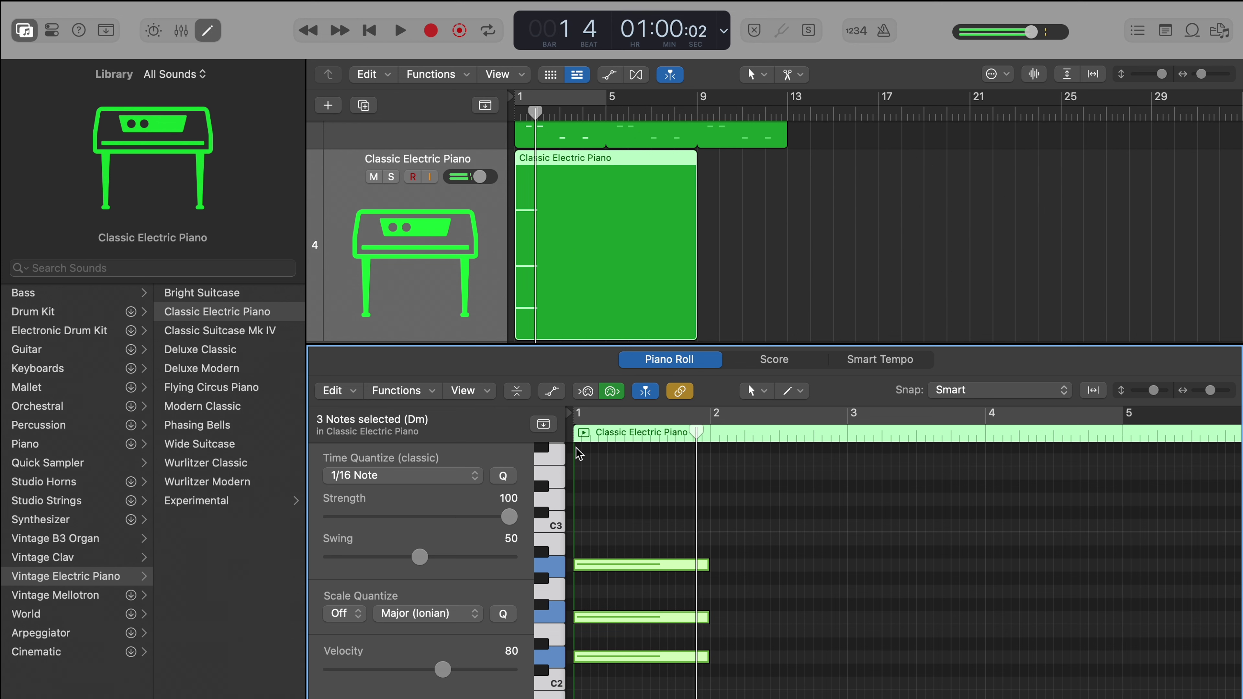
- Raise the bar 1 chord one octave to D3, F3 and A3 and play the bar from the start
mouse_move(622, 655)
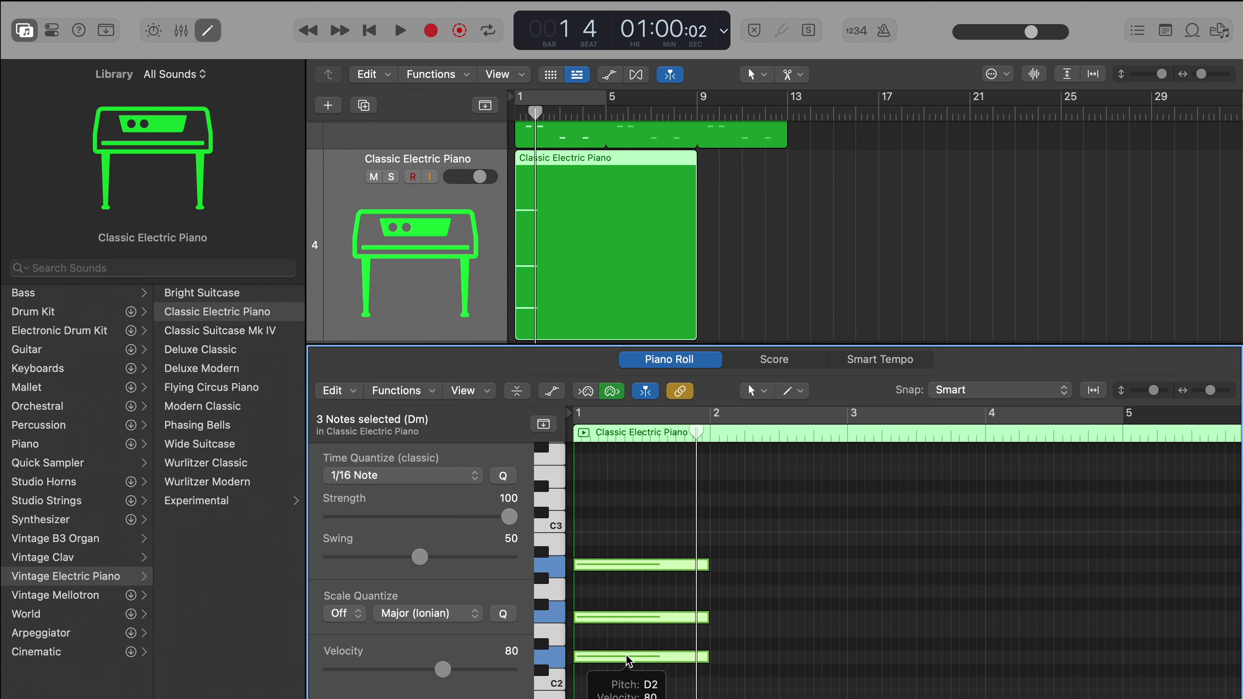
drag(626, 654, 624, 509)
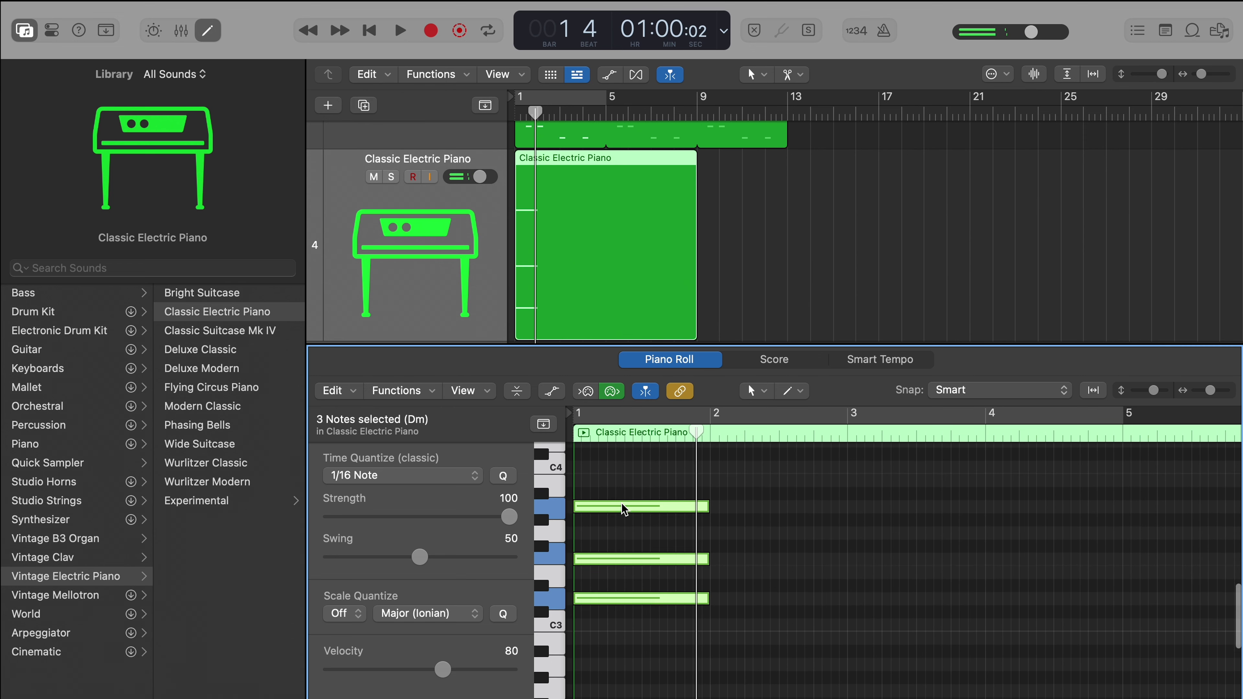
key(Return)
key(space)
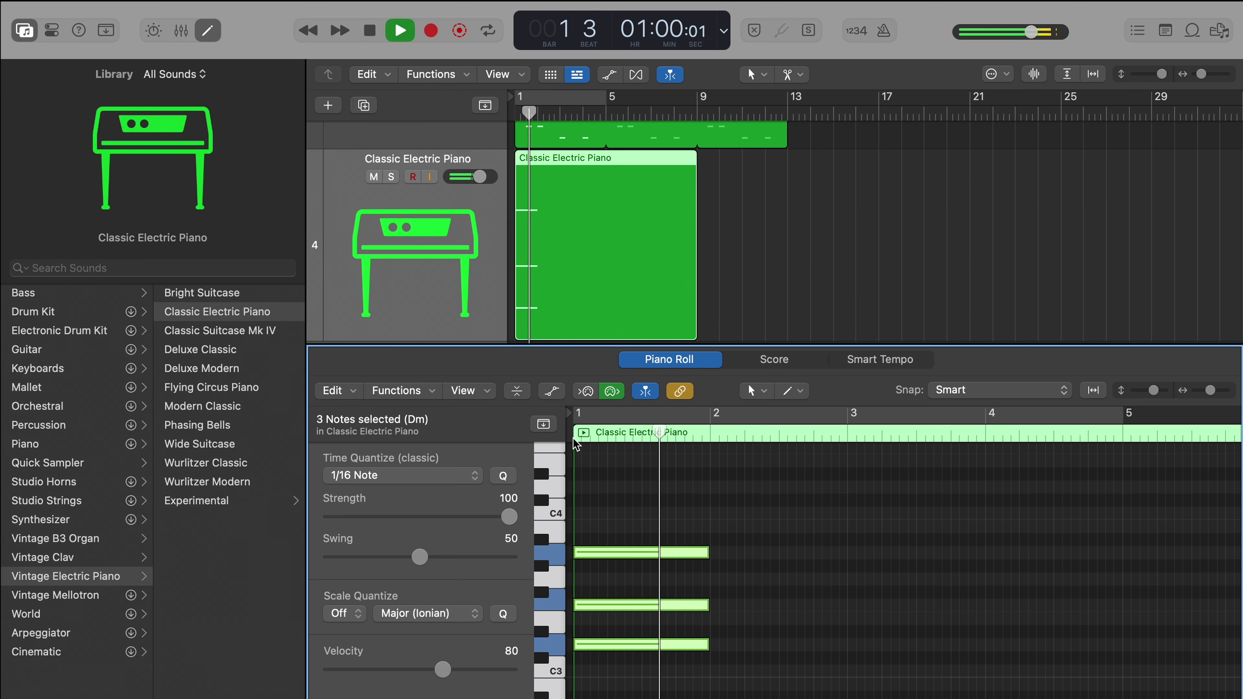
key(space)
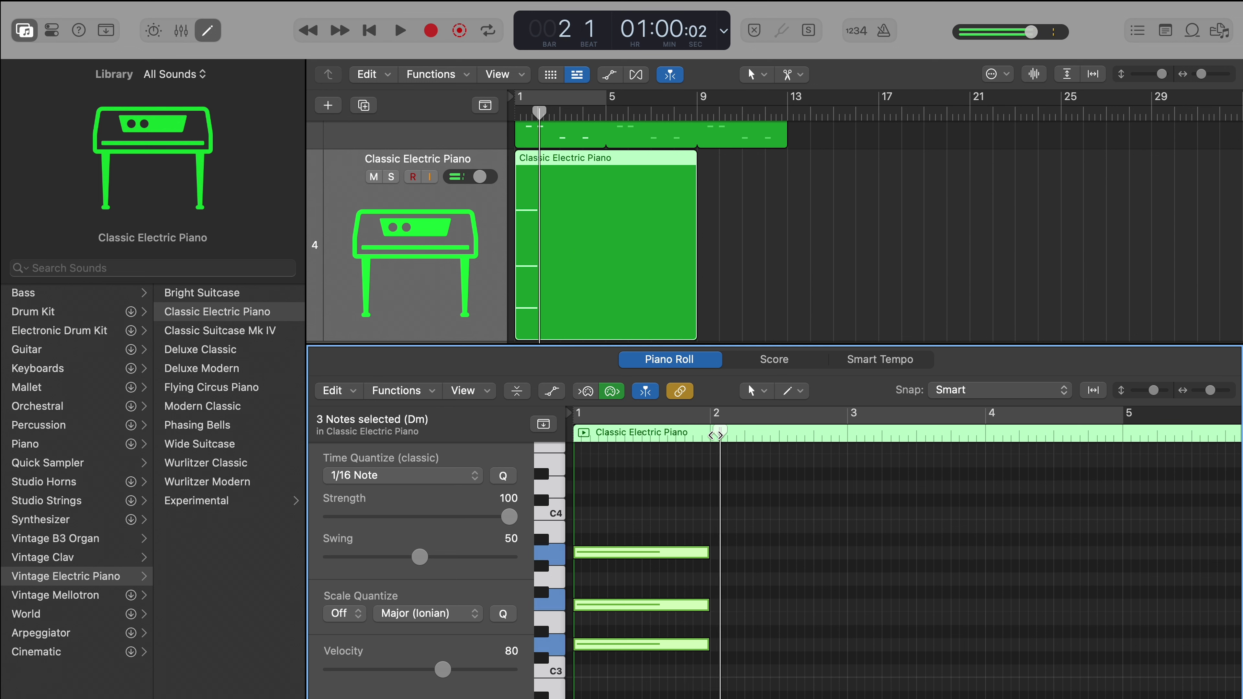
- Move the playhead to bar 2, add a one-bar A minor chord of A2, C3 and E3 there, and play it
drag(717, 435, 711, 434)
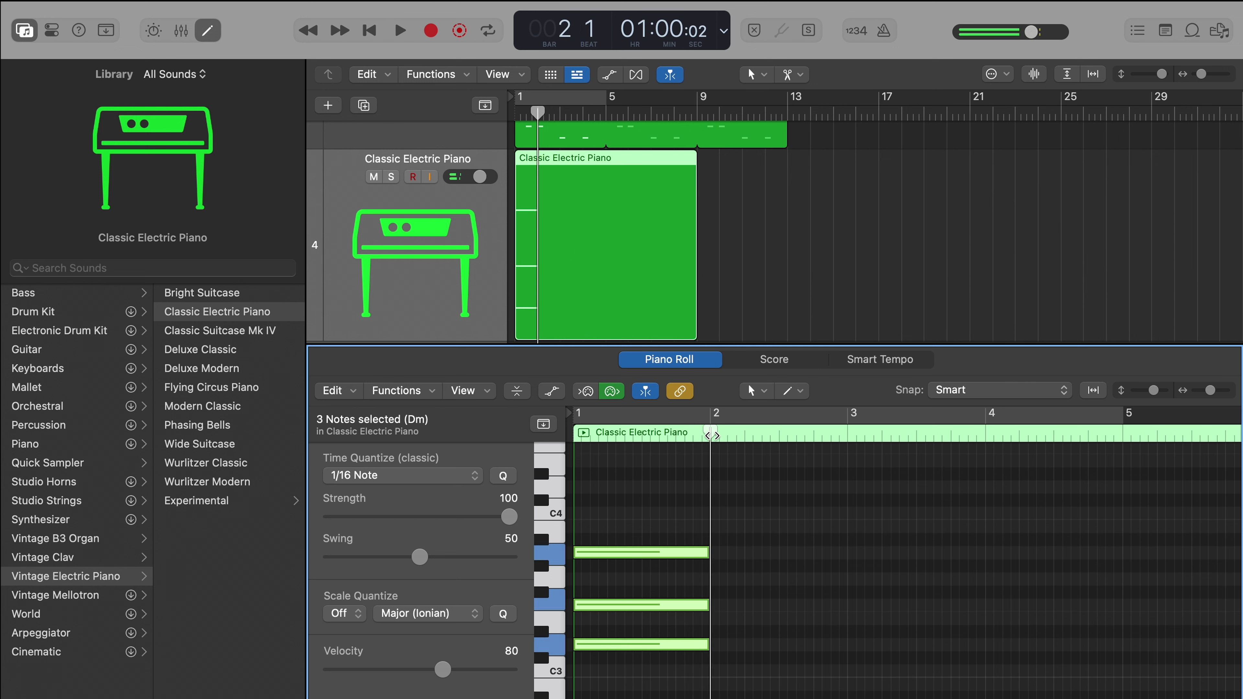
click(722, 653)
drag(727, 647, 736, 678)
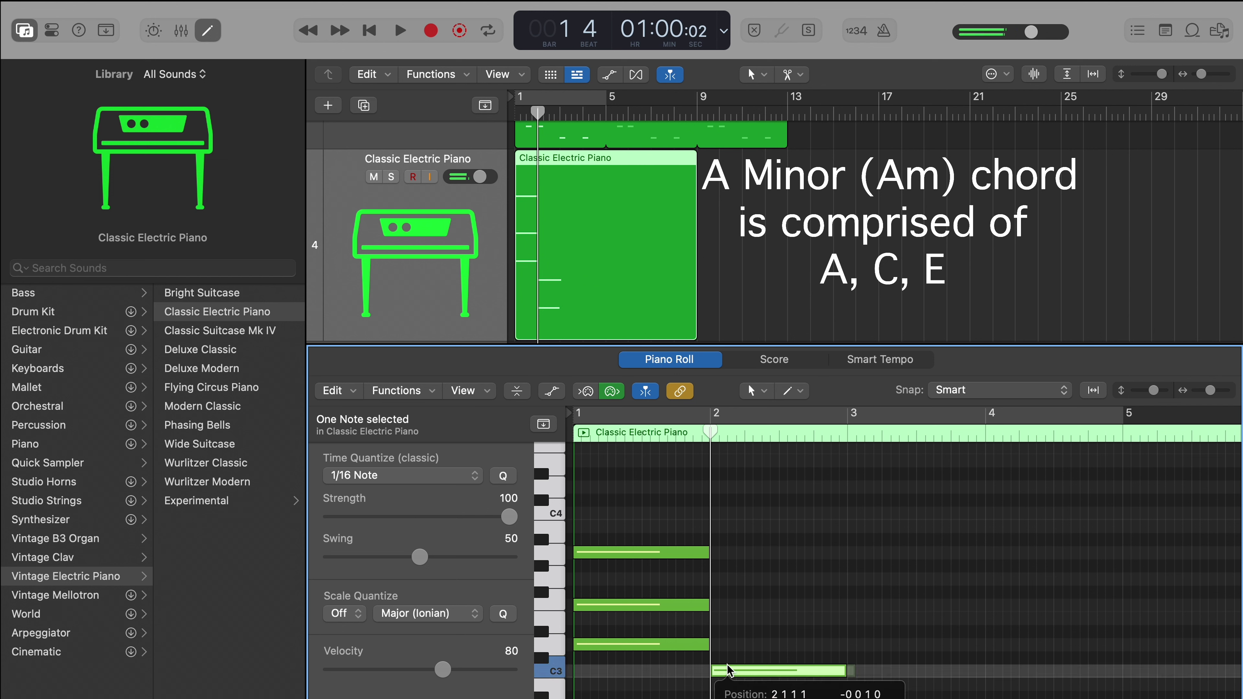
super+click(724, 630)
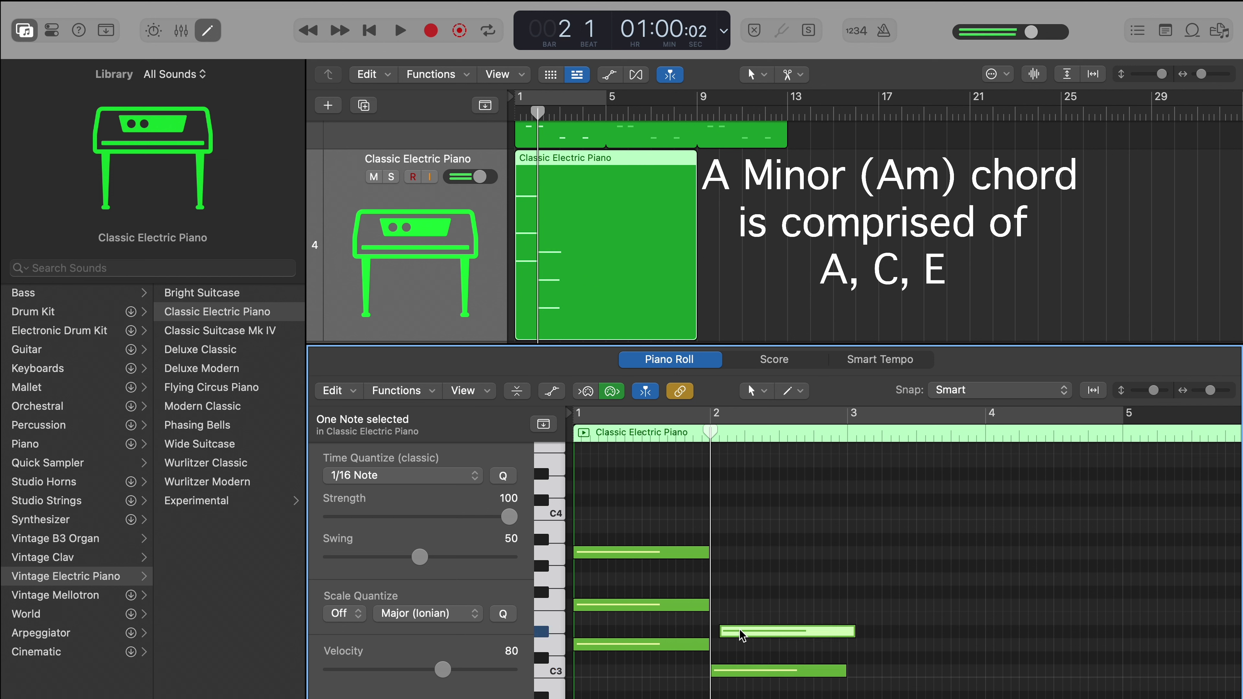
drag(743, 636, 735, 622)
key(space)
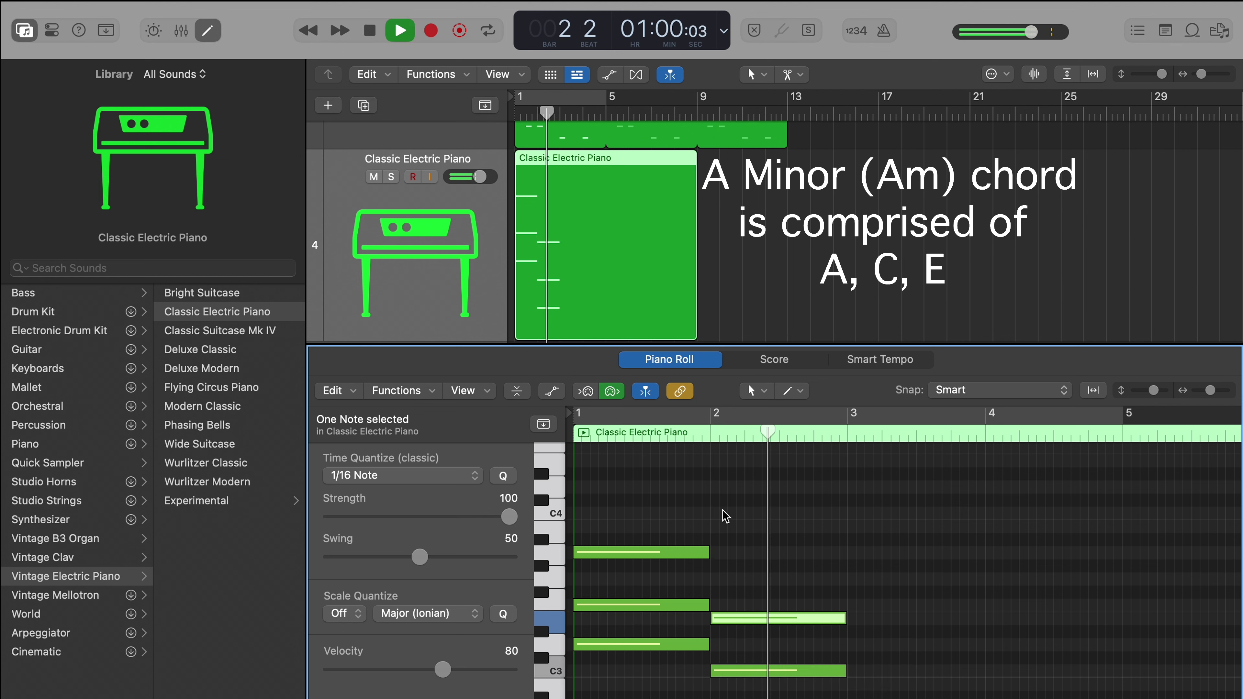
- Stop playback, move the playhead to bar 3, add a one-bar G major chord of G2, B2 and D3 there, and play it
key(space)
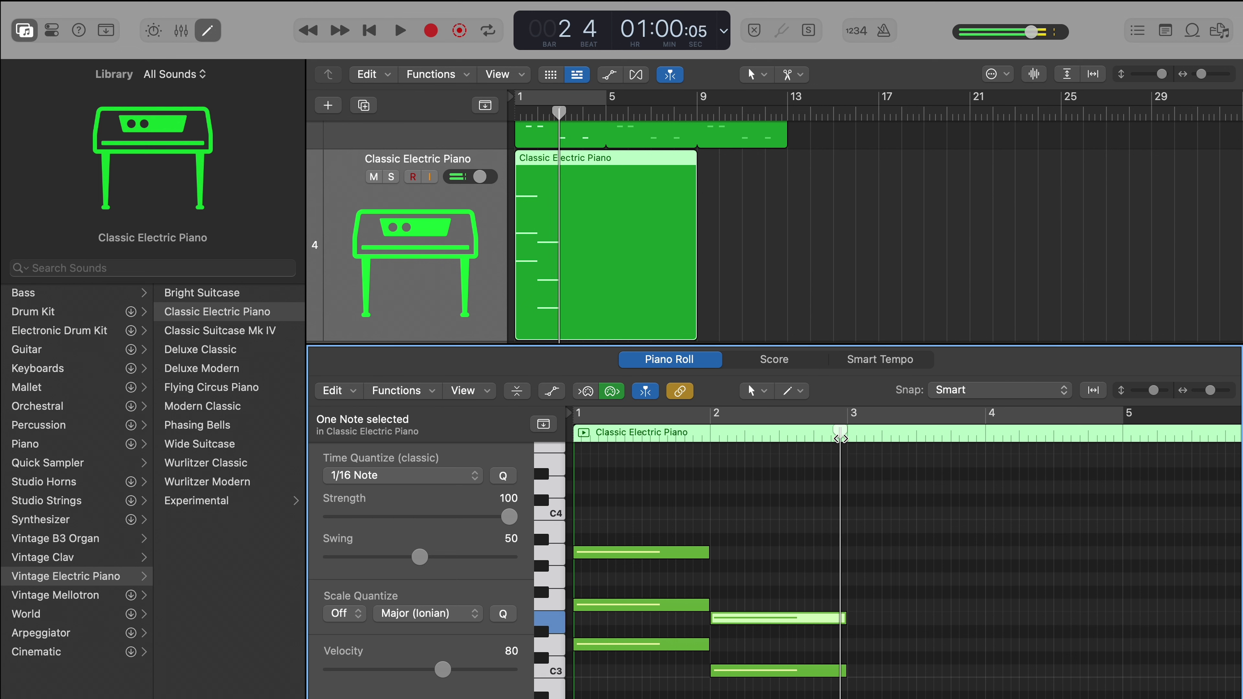
drag(839, 437, 848, 437)
scroll(880, 570, down, 1)
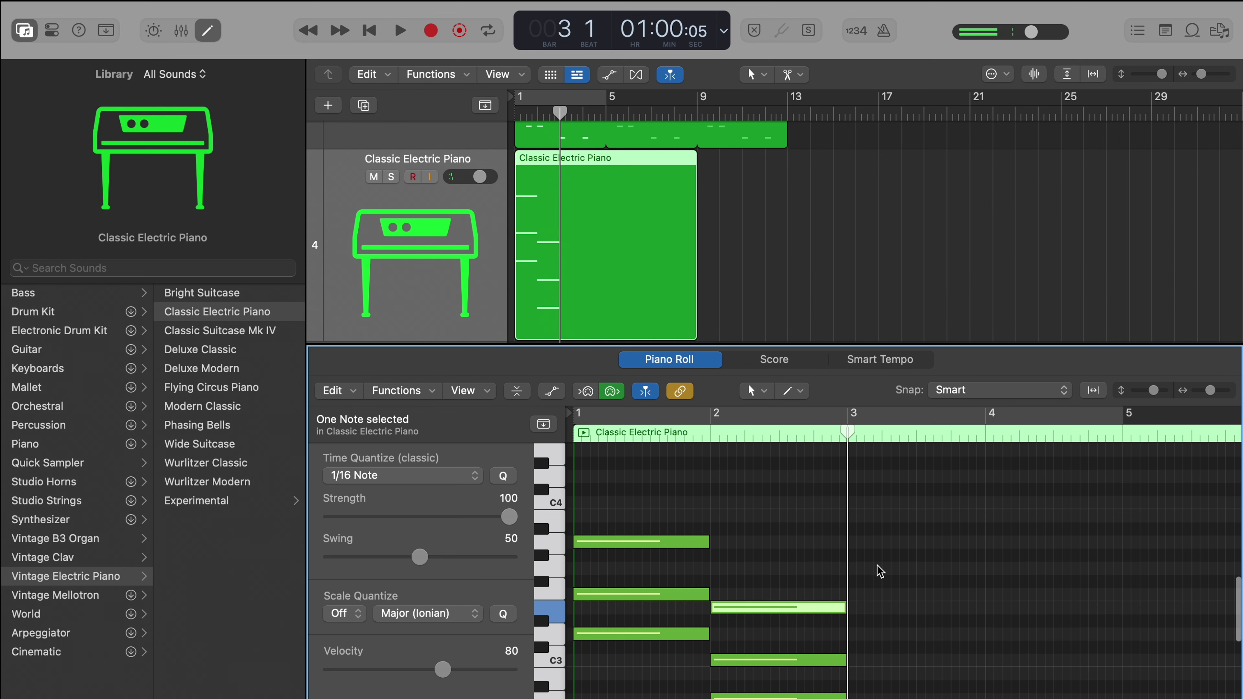
scroll(880, 570, down, 2)
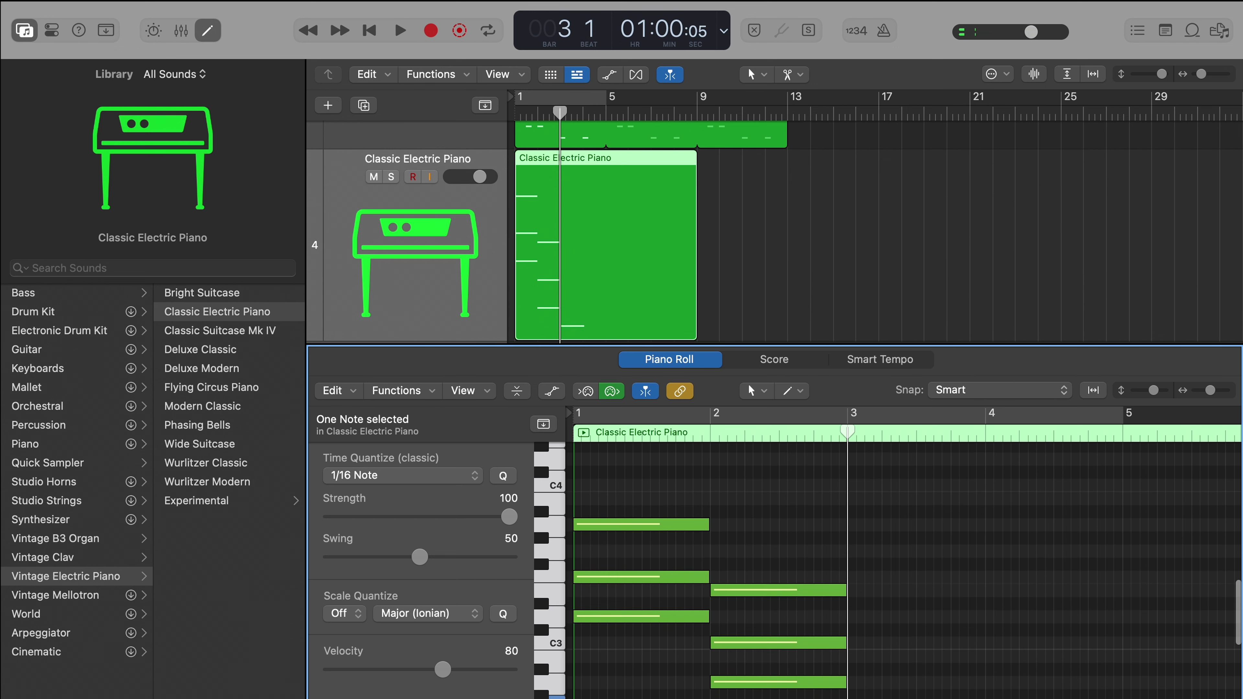
super+click(861, 659)
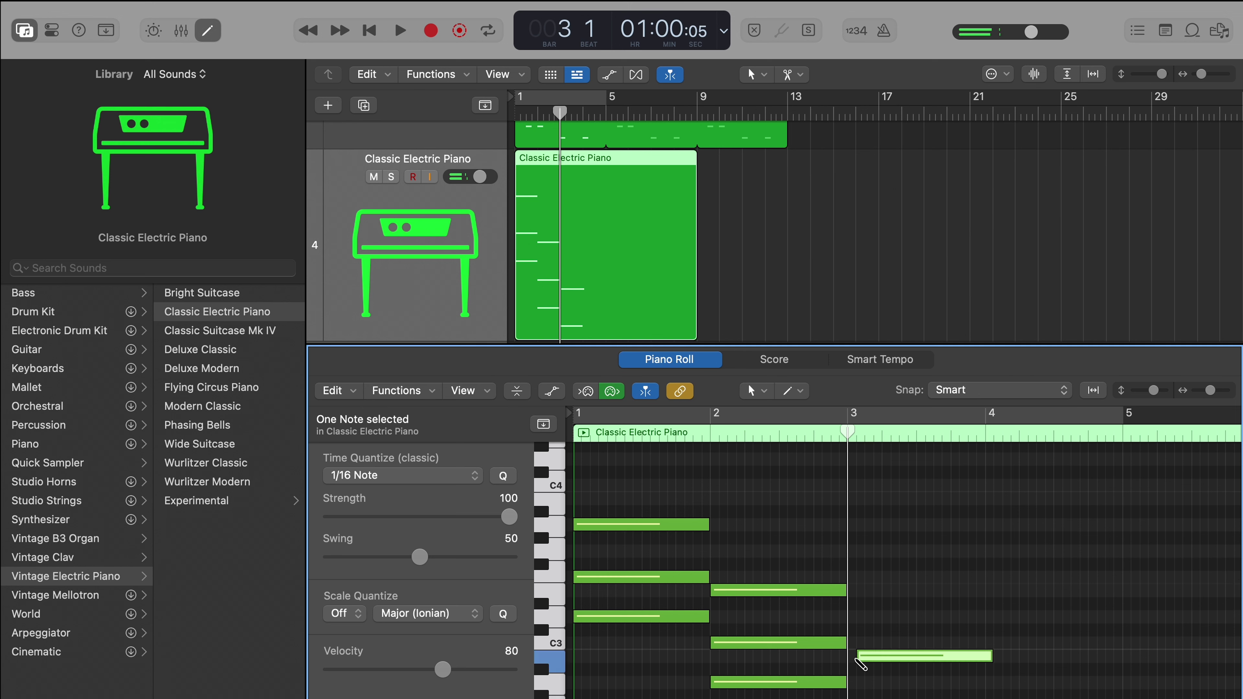
drag(867, 661, 868, 619)
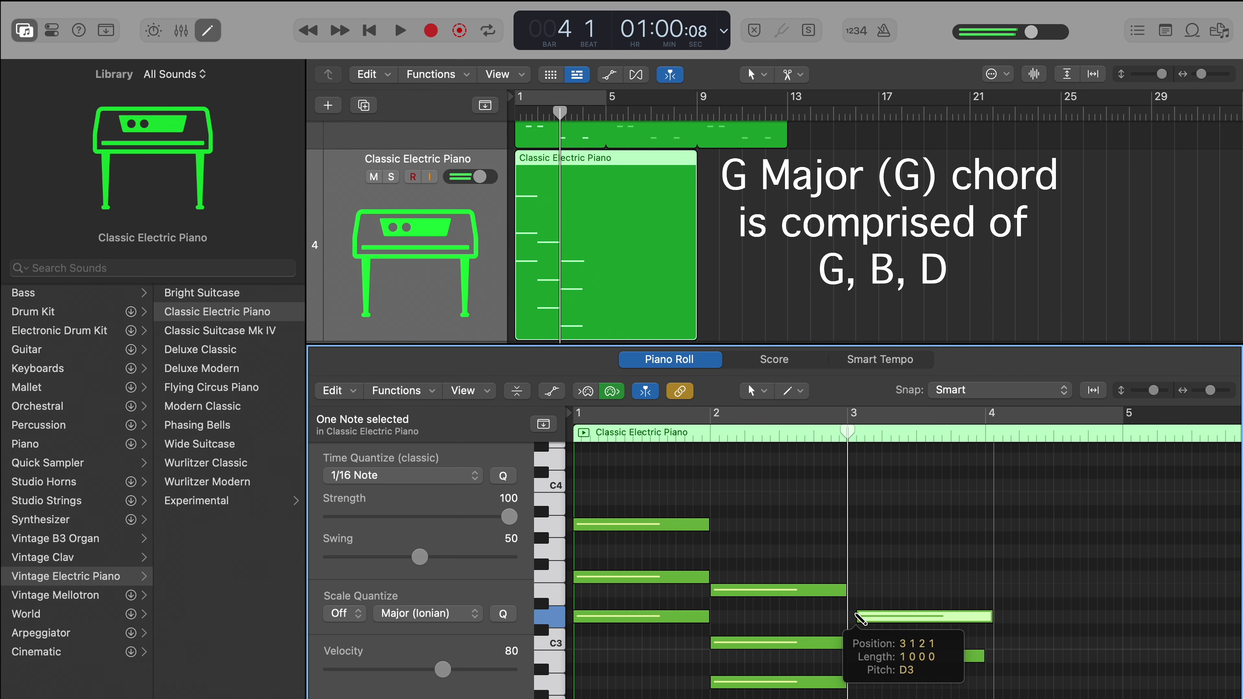
key(space)
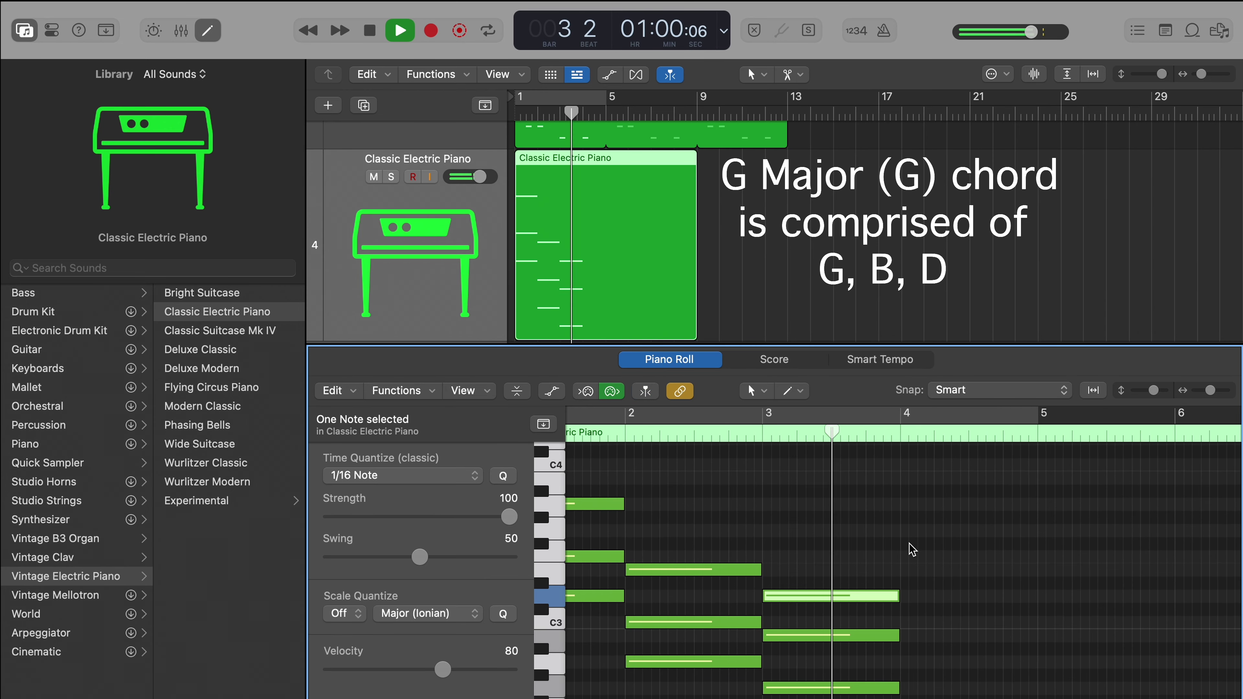
key(space)
- Repeat the three G major chord notes into bar 4 and play the four-bar progression from the start
drag(852, 562, 802, 695)
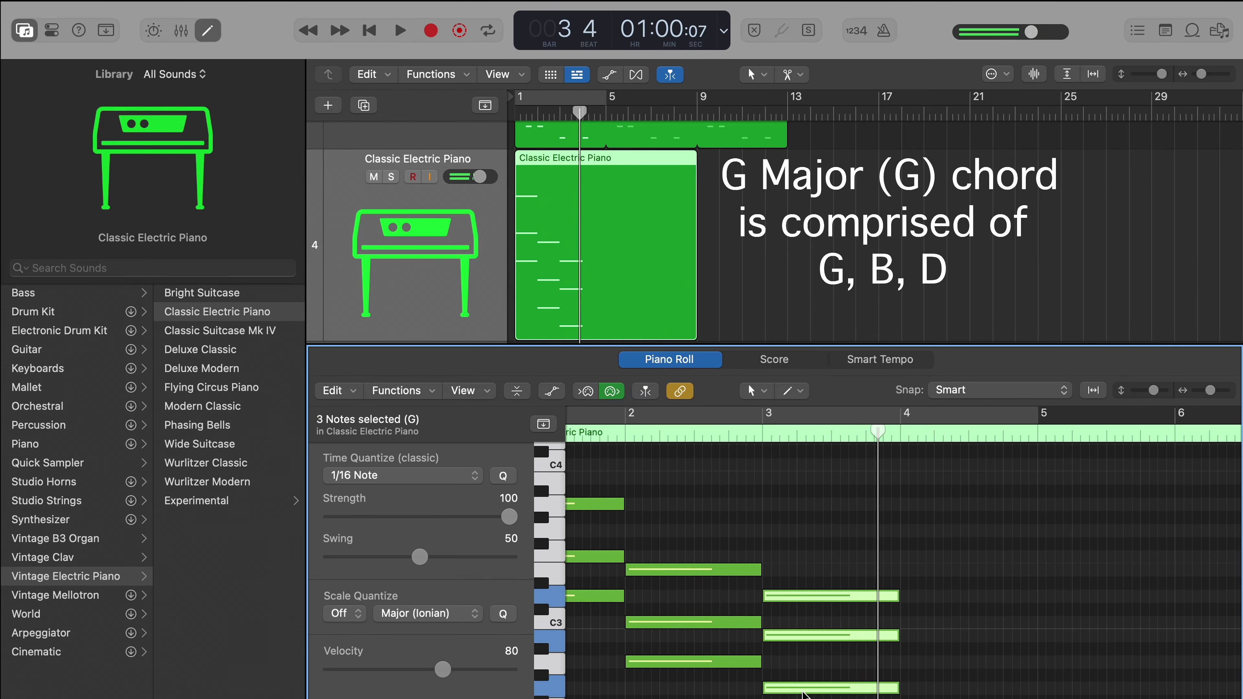
scroll(801, 693, left, 2)
key(super+r)
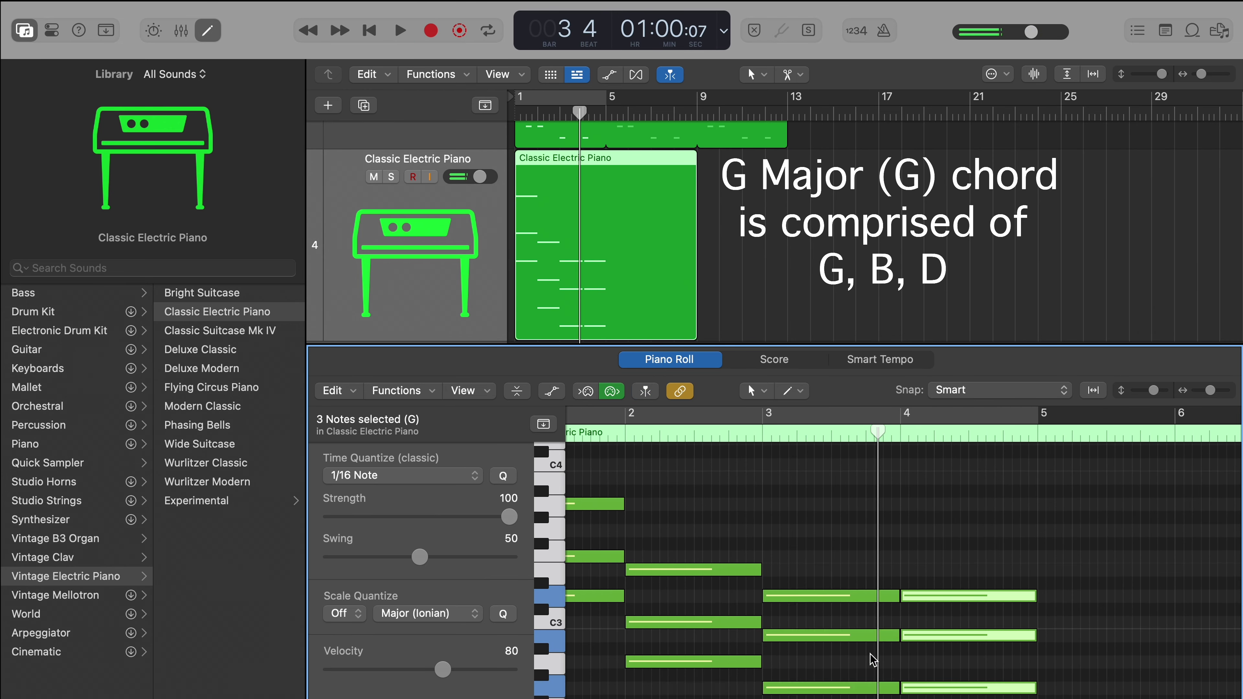
scroll(785, 605, left, 2)
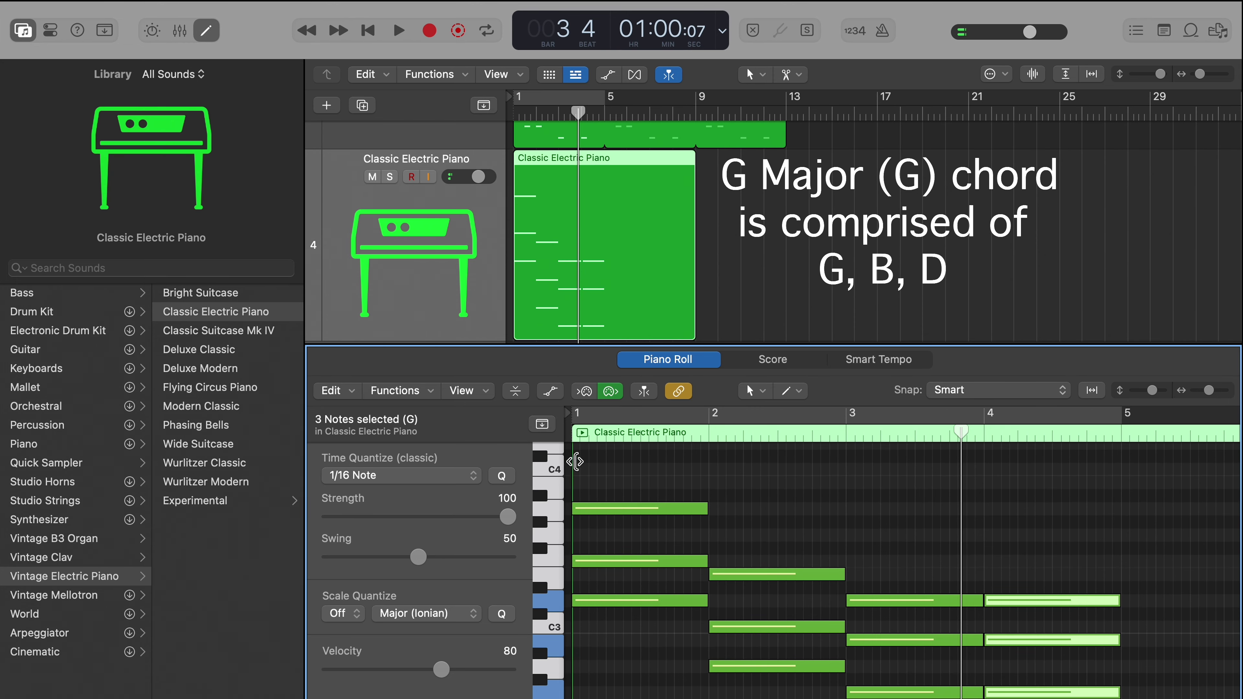
key(Return)
key(space)
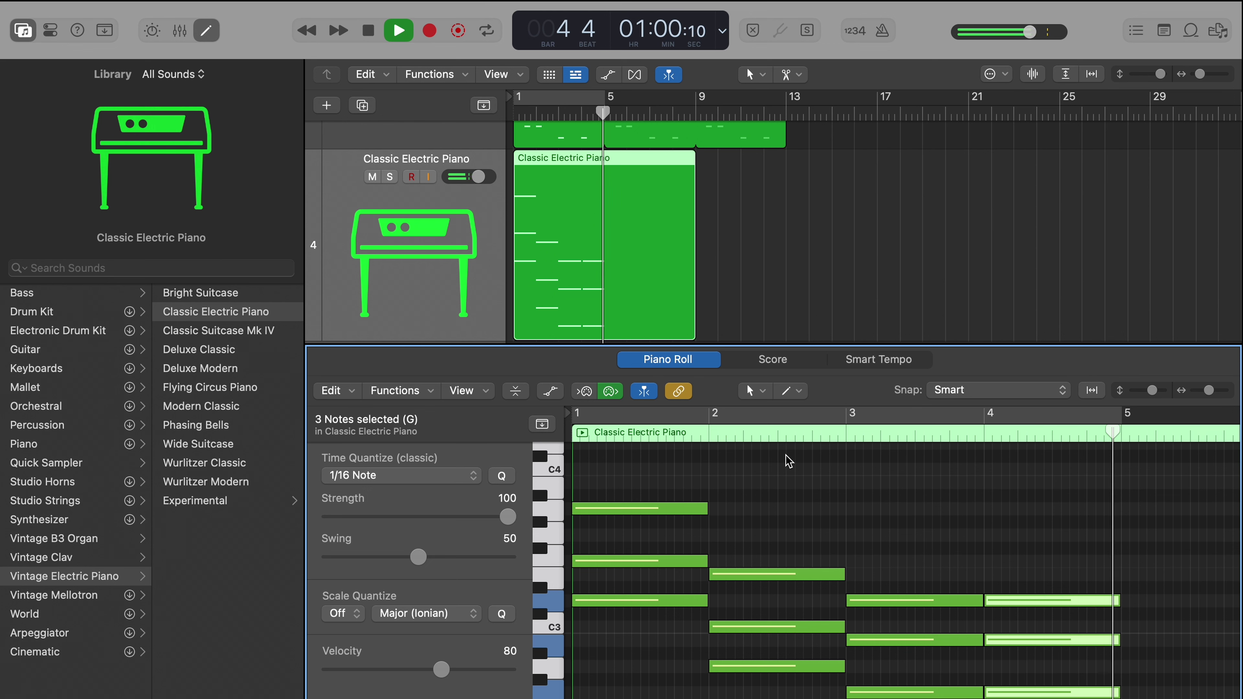
key(space)
- Delete the lowest note of each chord in bars 1 to 4 and play the two-note voicings from the start
scroll(880, 543, up, 1)
click(702, 668)
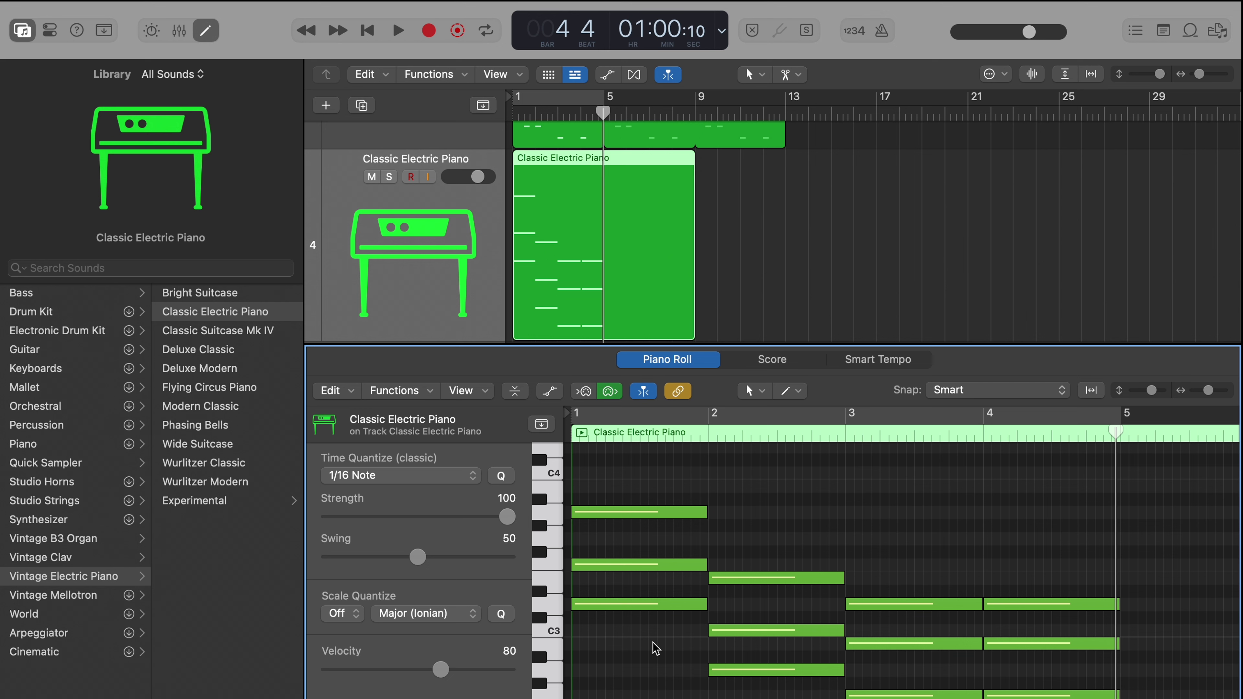
click(655, 609)
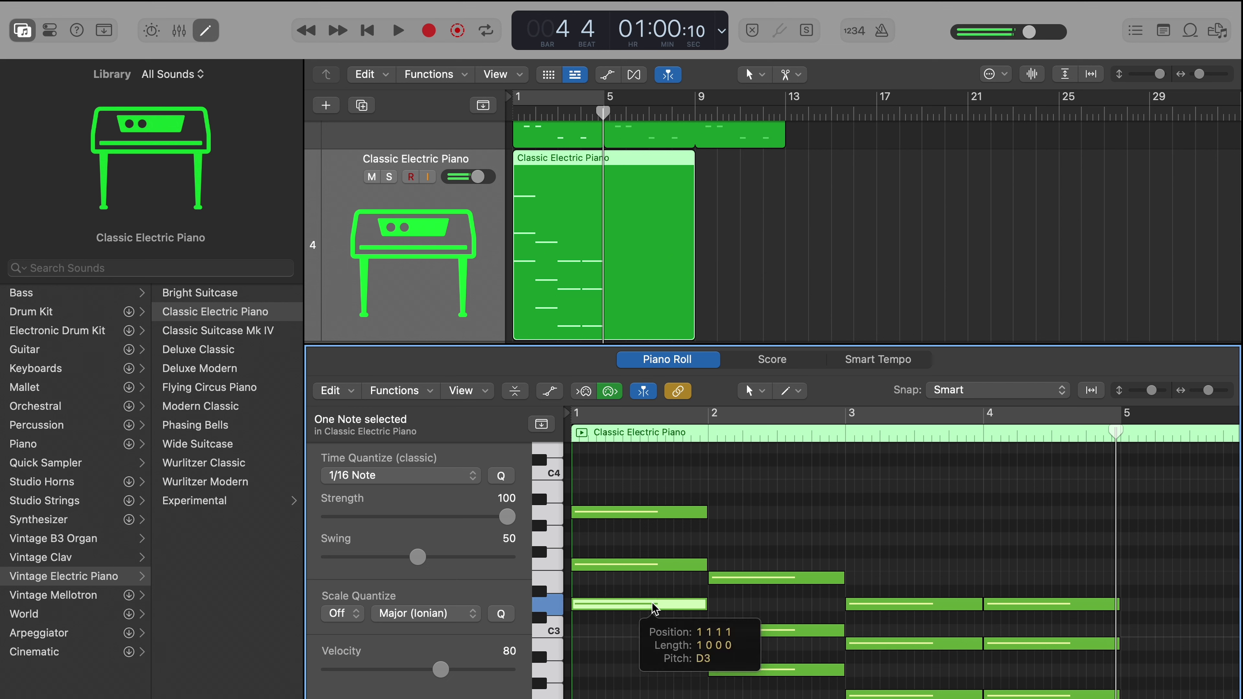
drag(655, 609, 750, 671)
key(Delete)
click(874, 694)
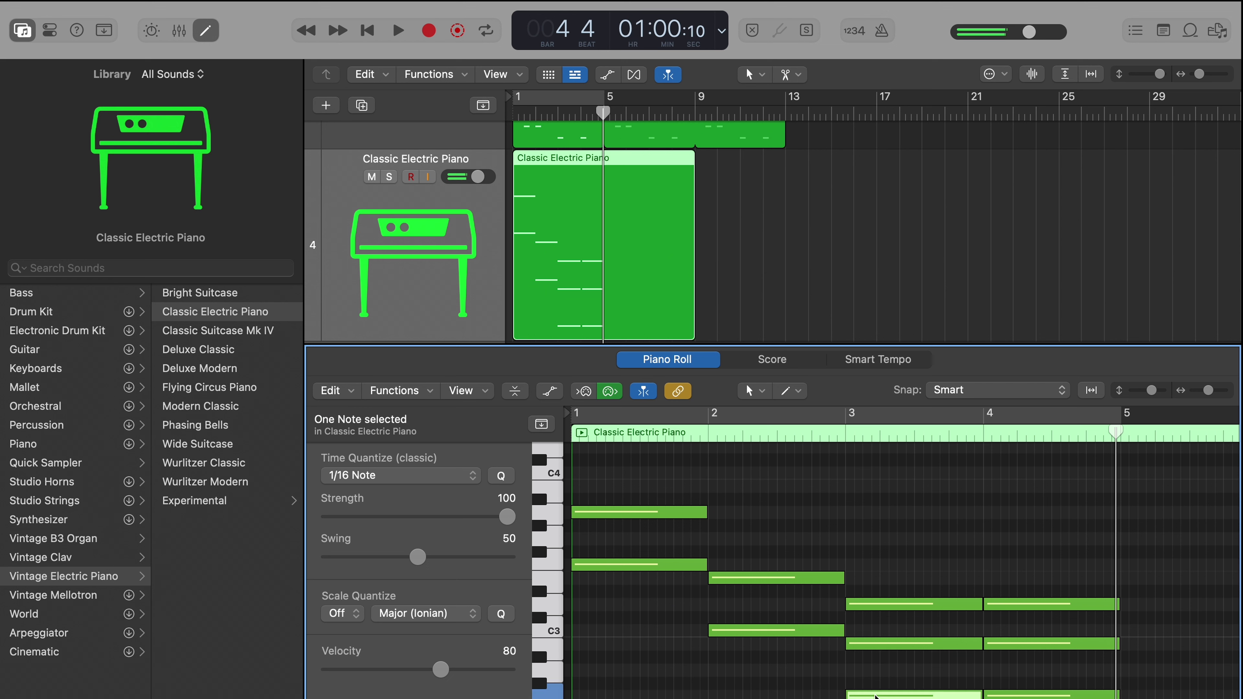
key(Delete)
click(1003, 695)
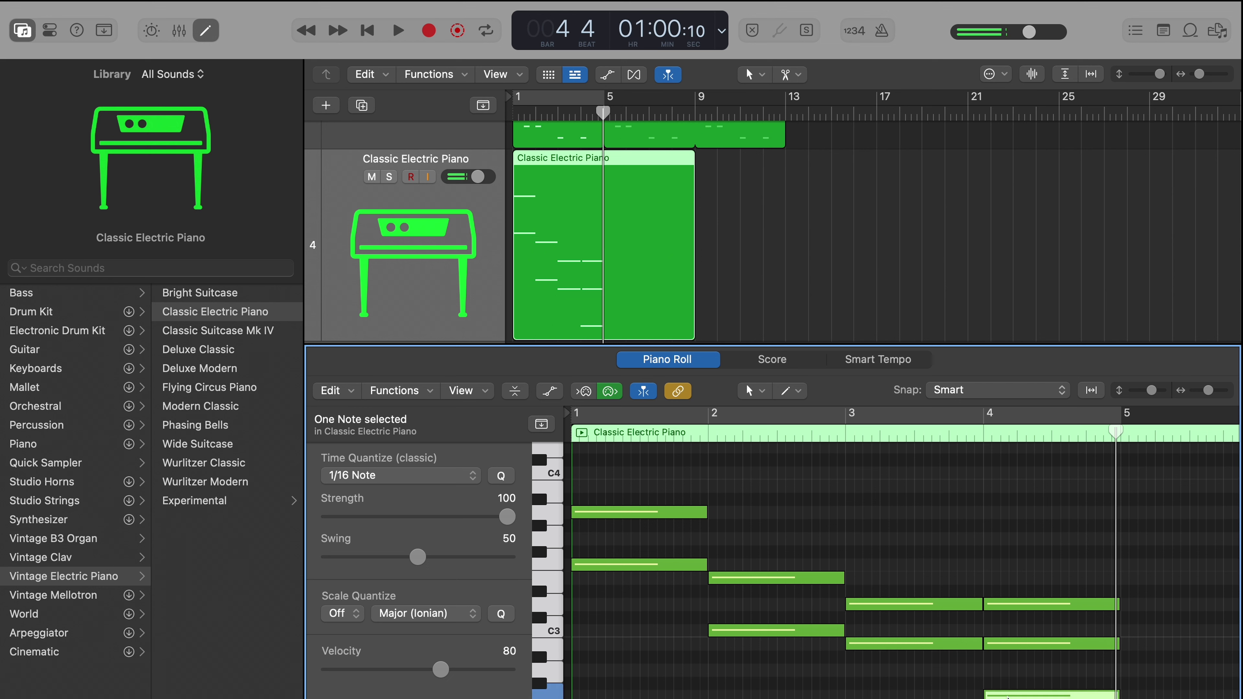
key(Delete)
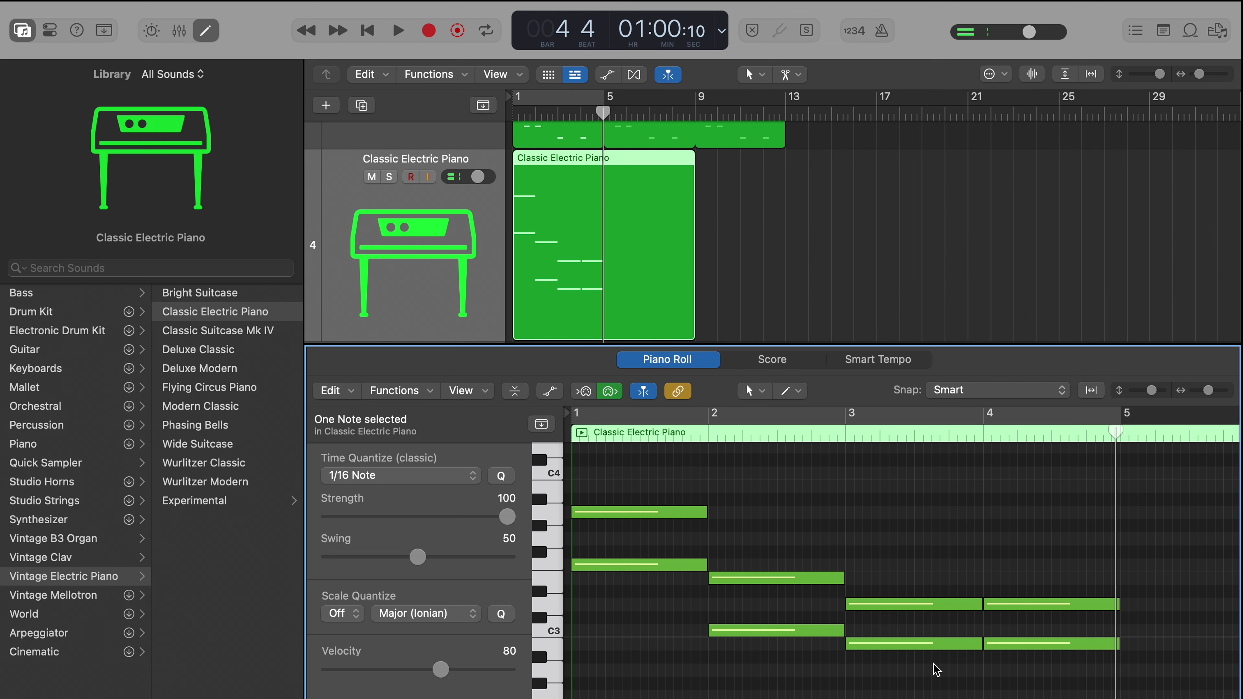
key(Return)
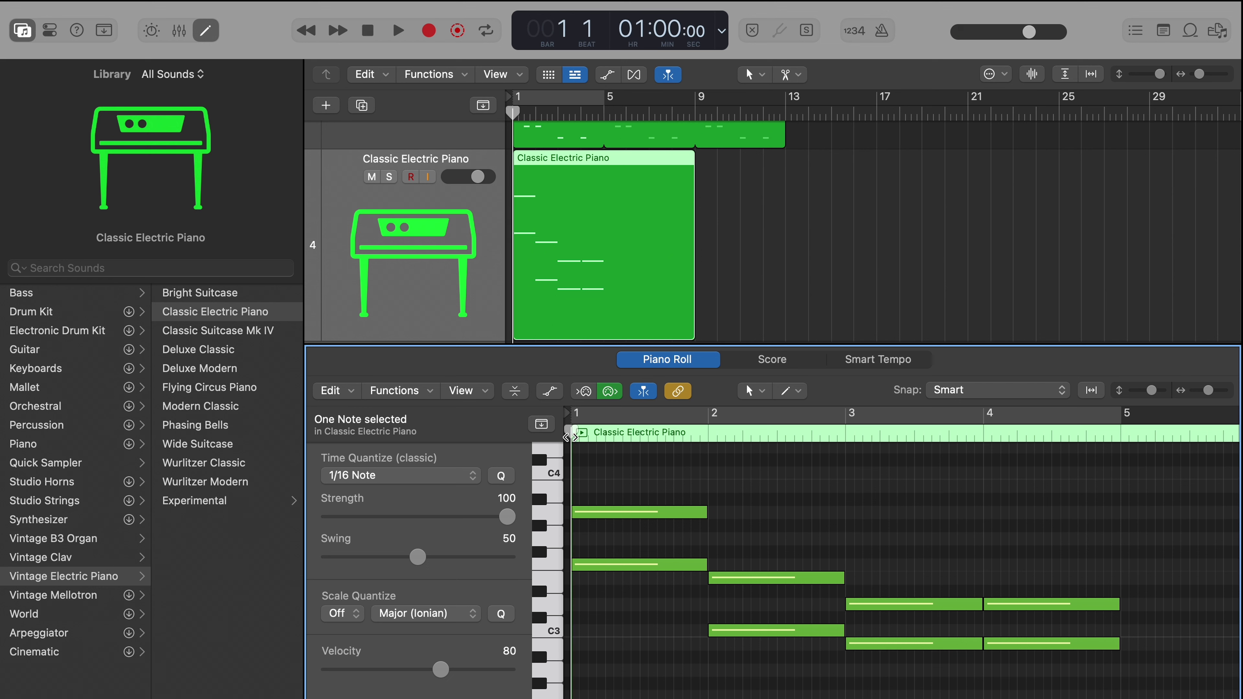
key(space)
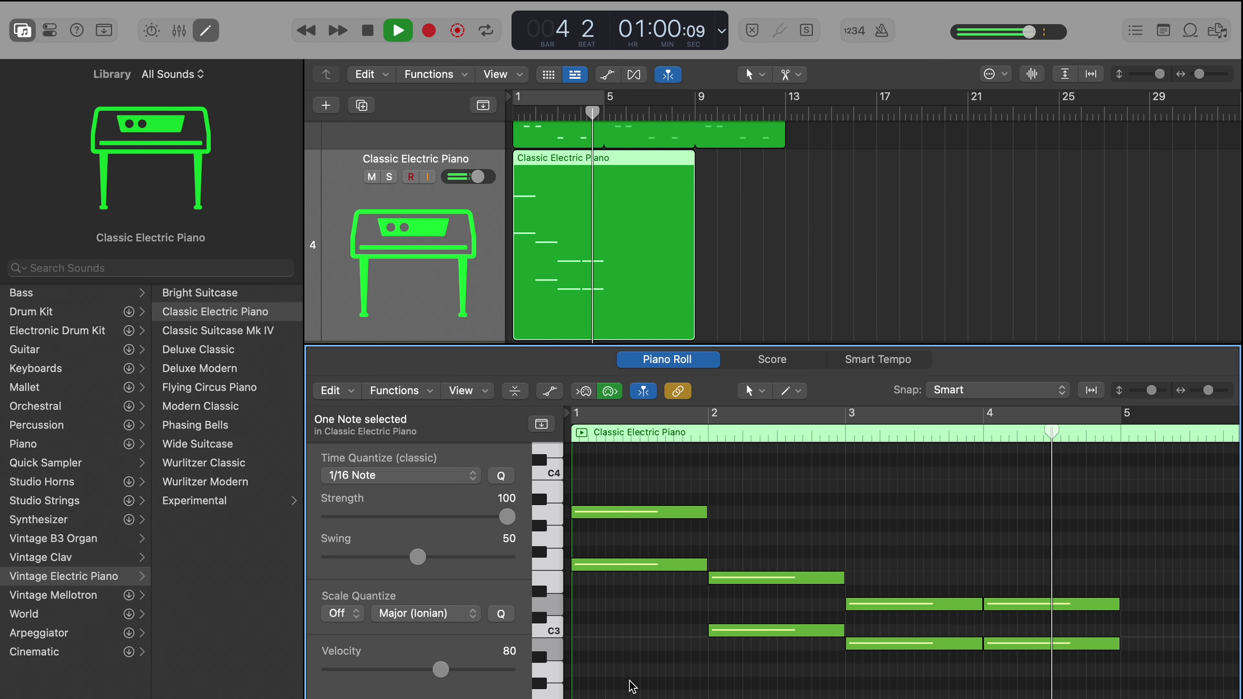
key(space)
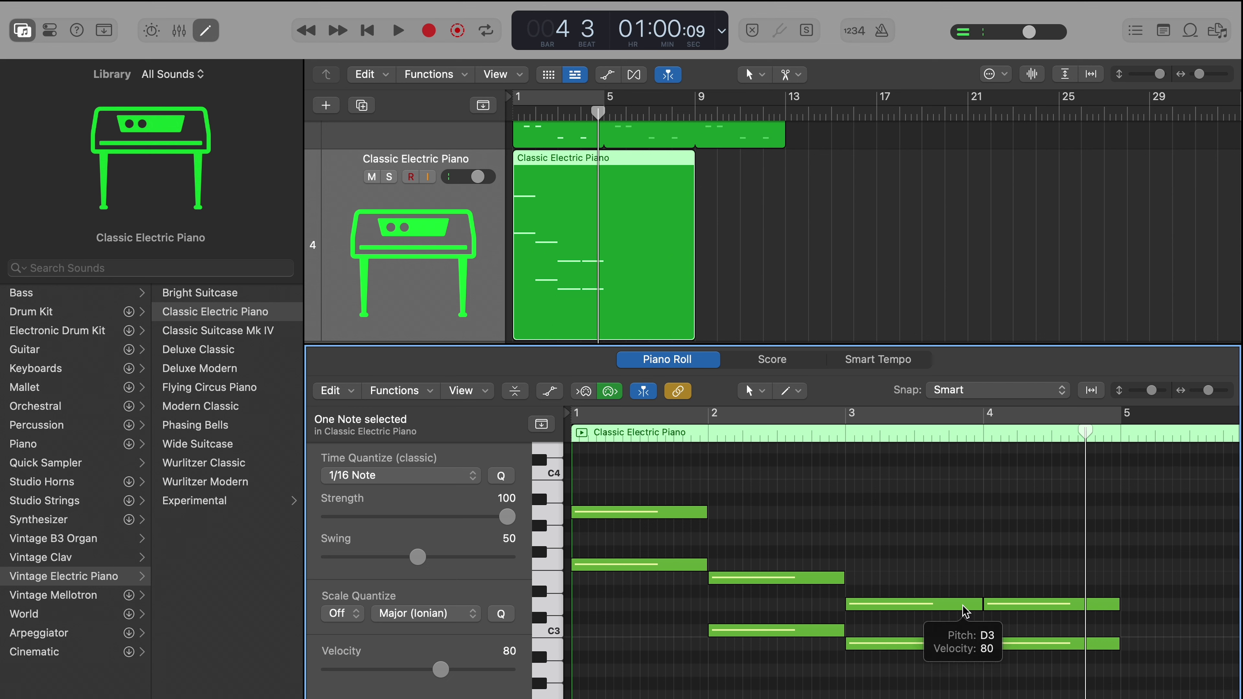
- Delete the D3 note in bar 4 and extend bar 3's D3 to the end of bar 4
click(1019, 644)
click(1023, 606)
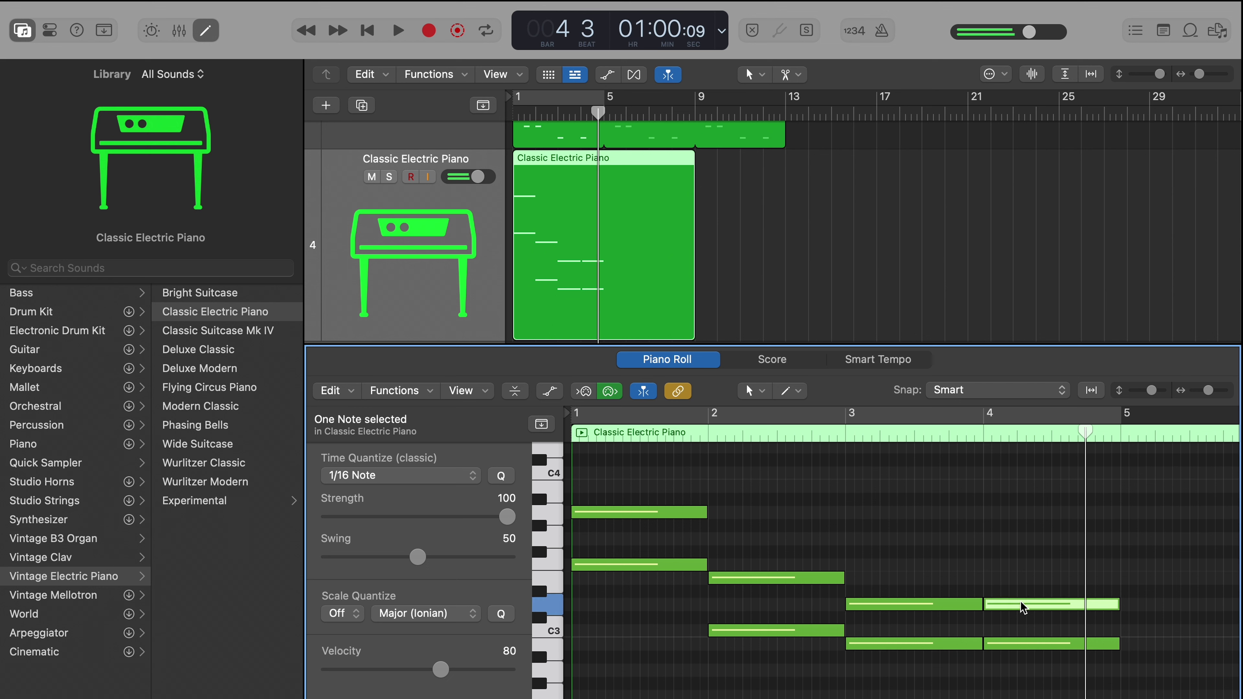
key(Delete)
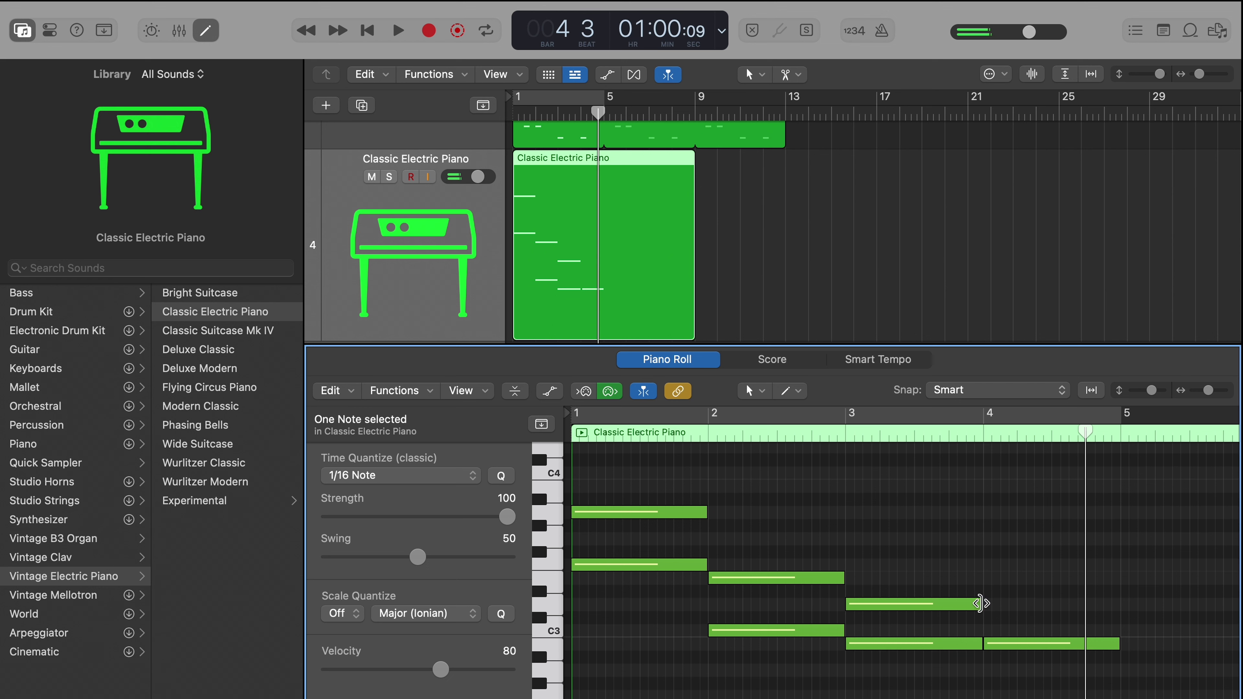
drag(982, 605, 1126, 605)
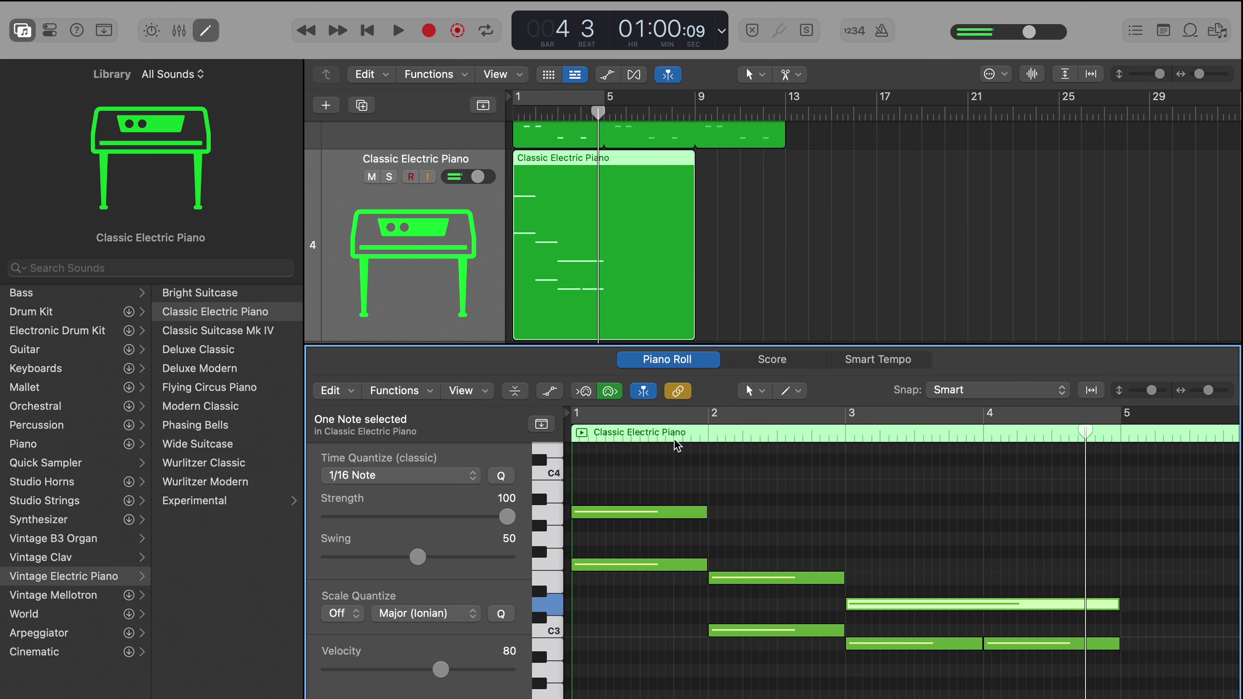
- Try raising the C3 note in bar 2 one octave to C4 and play the chords from the start
click(748, 632)
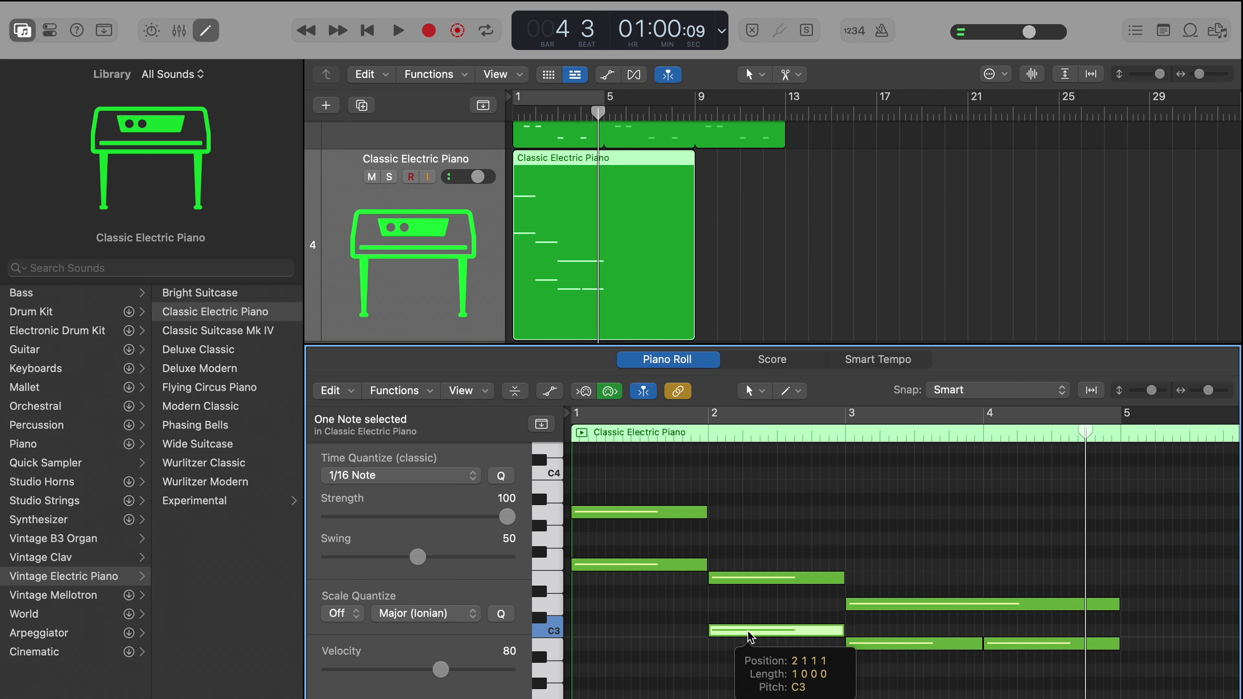
drag(749, 631, 747, 476)
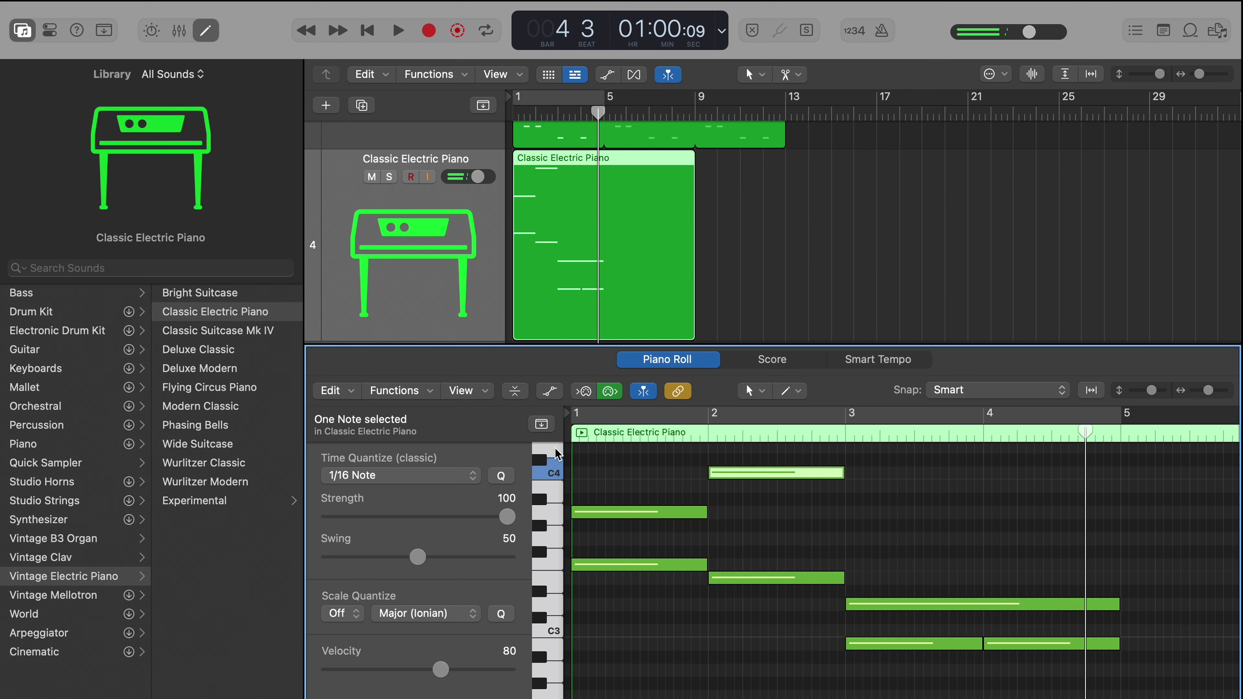
key(Return)
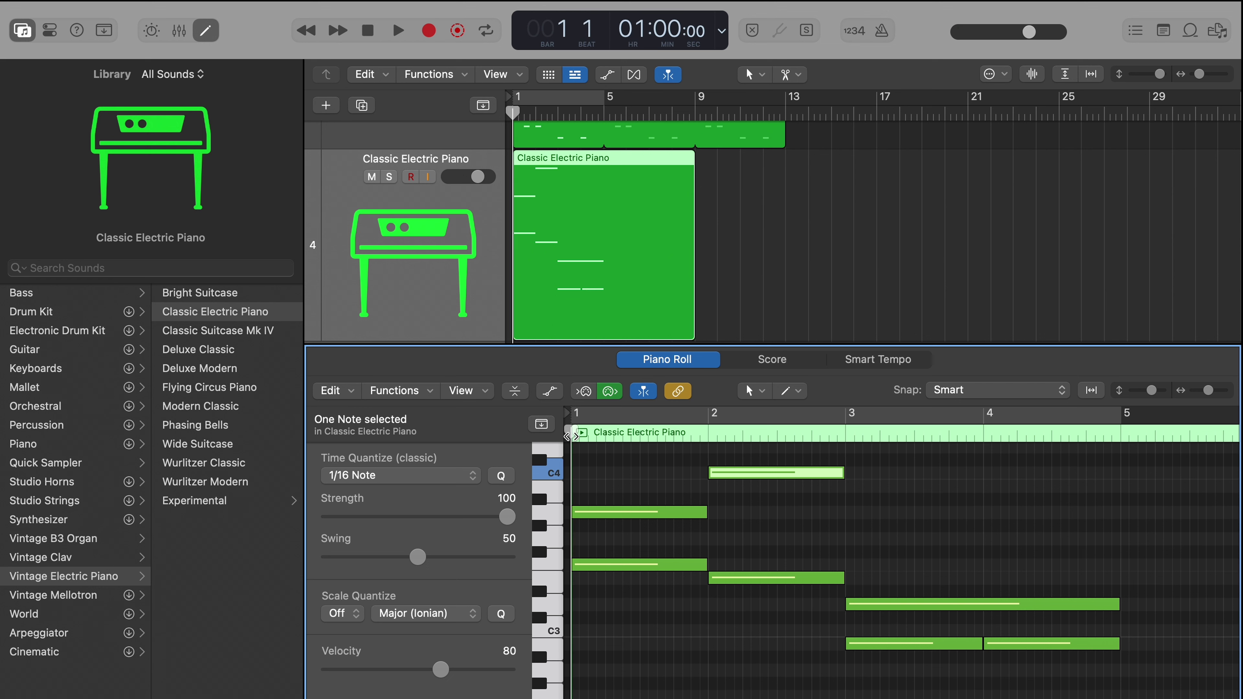
key(space)
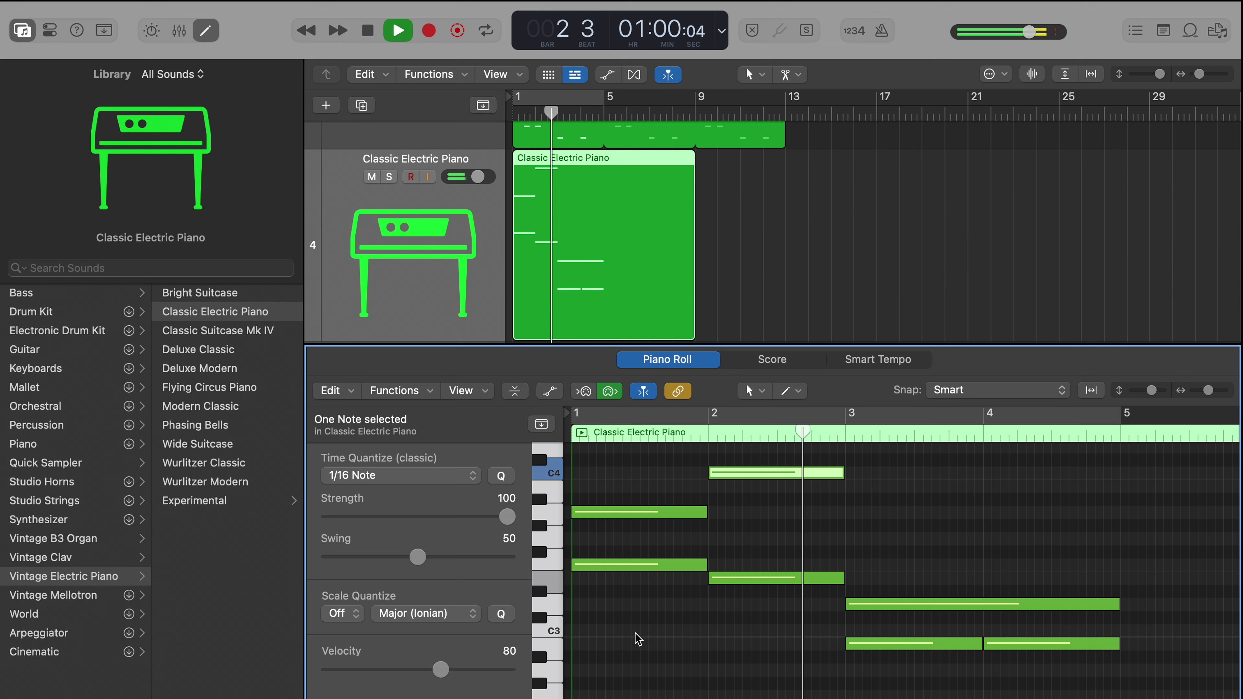
key(space)
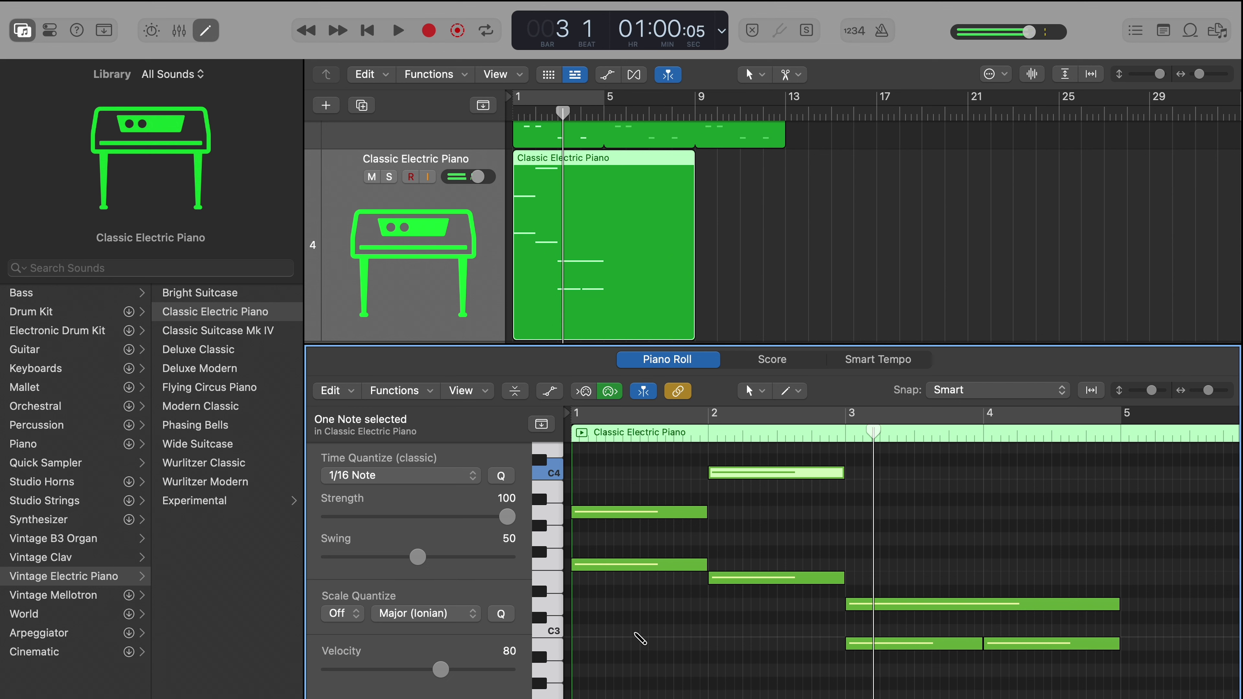
- Lower the bar 2 note one octave to C3 and play all four bars from the start
key(shift+alt+Down)
key(Return)
key(space)
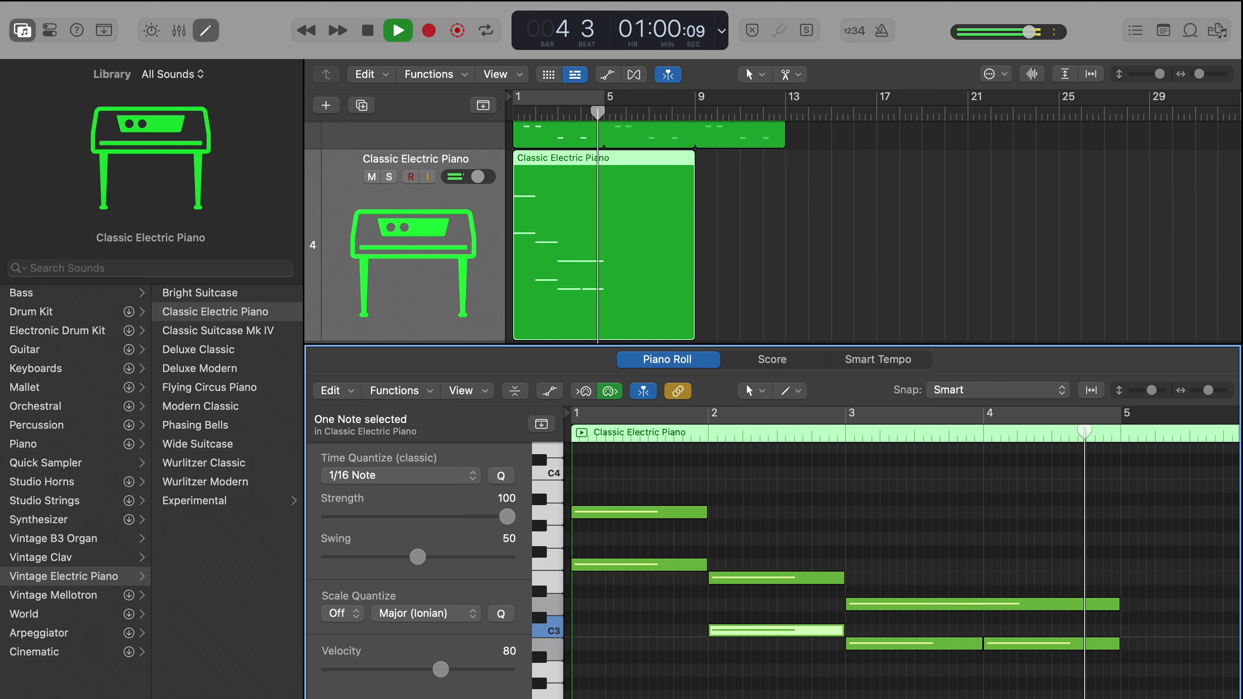
key(space)
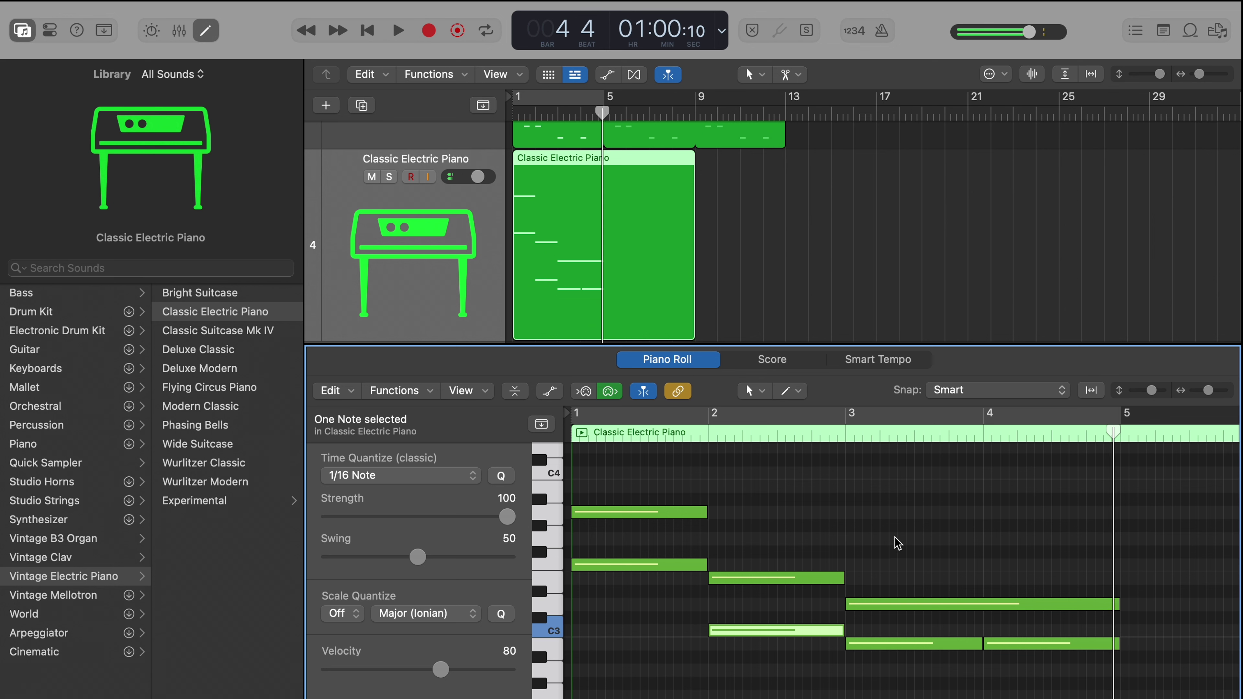
- Trim the electric piano region to four bars, loop it to bar 13 and close the note editor
drag(693, 328, 596, 326)
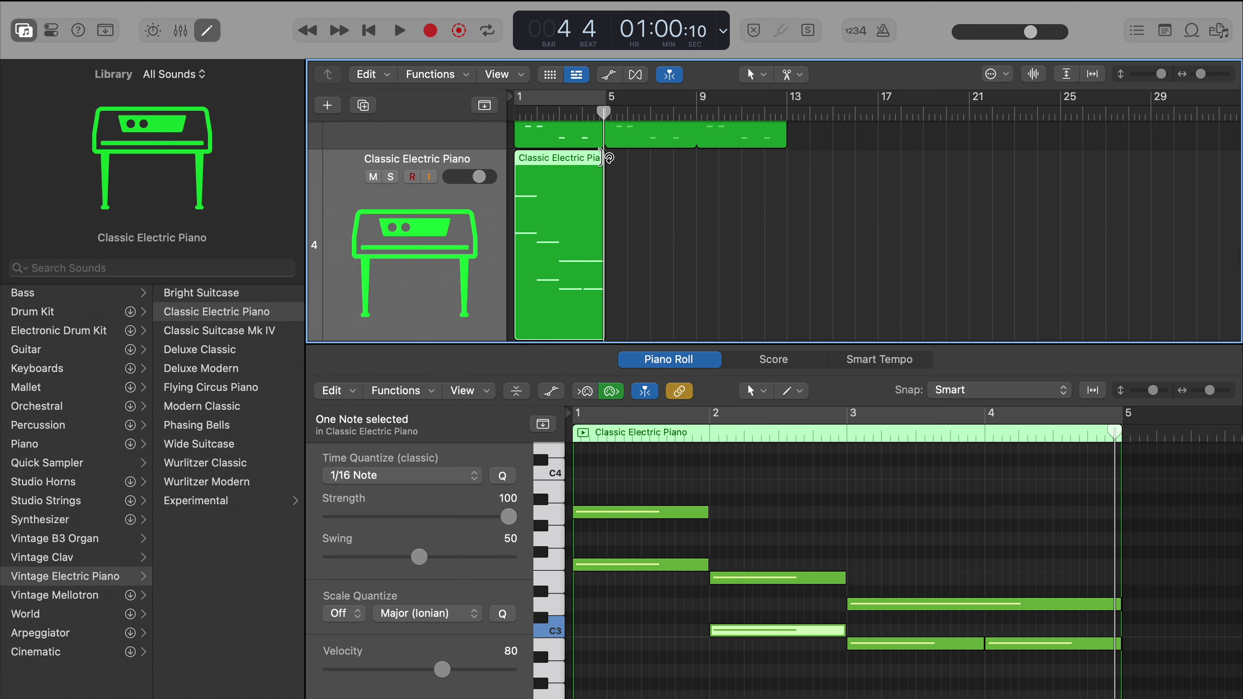
drag(605, 157, 786, 338)
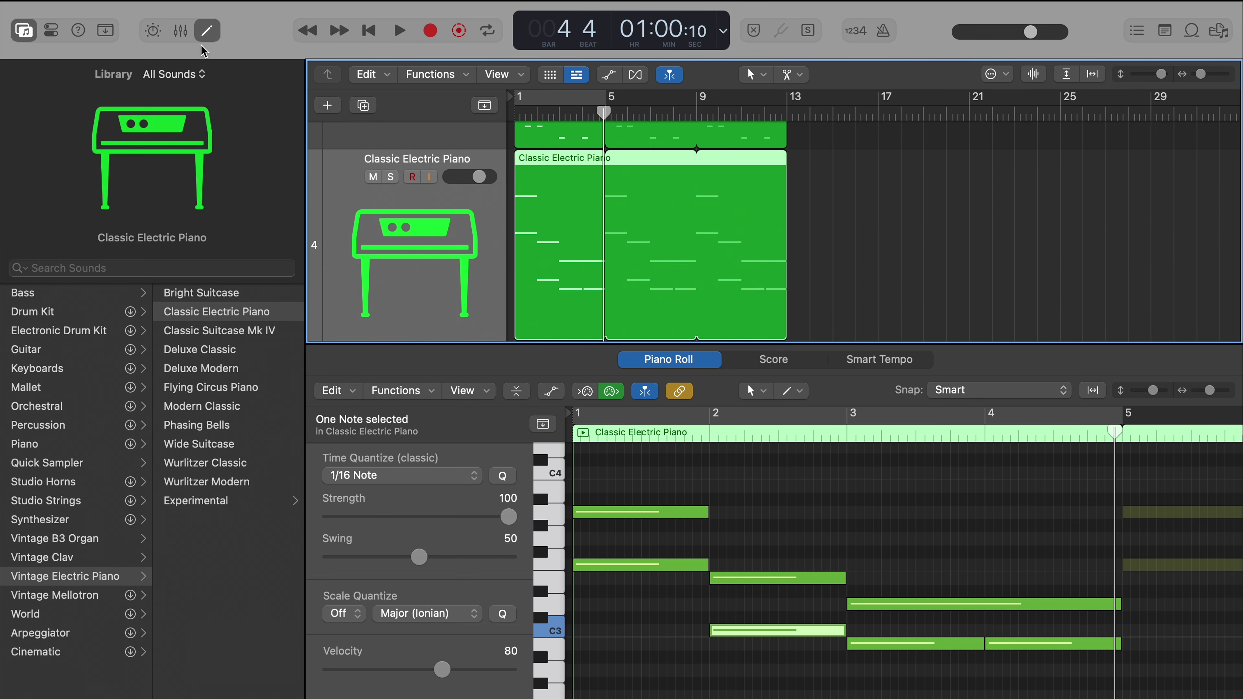
click(209, 35)
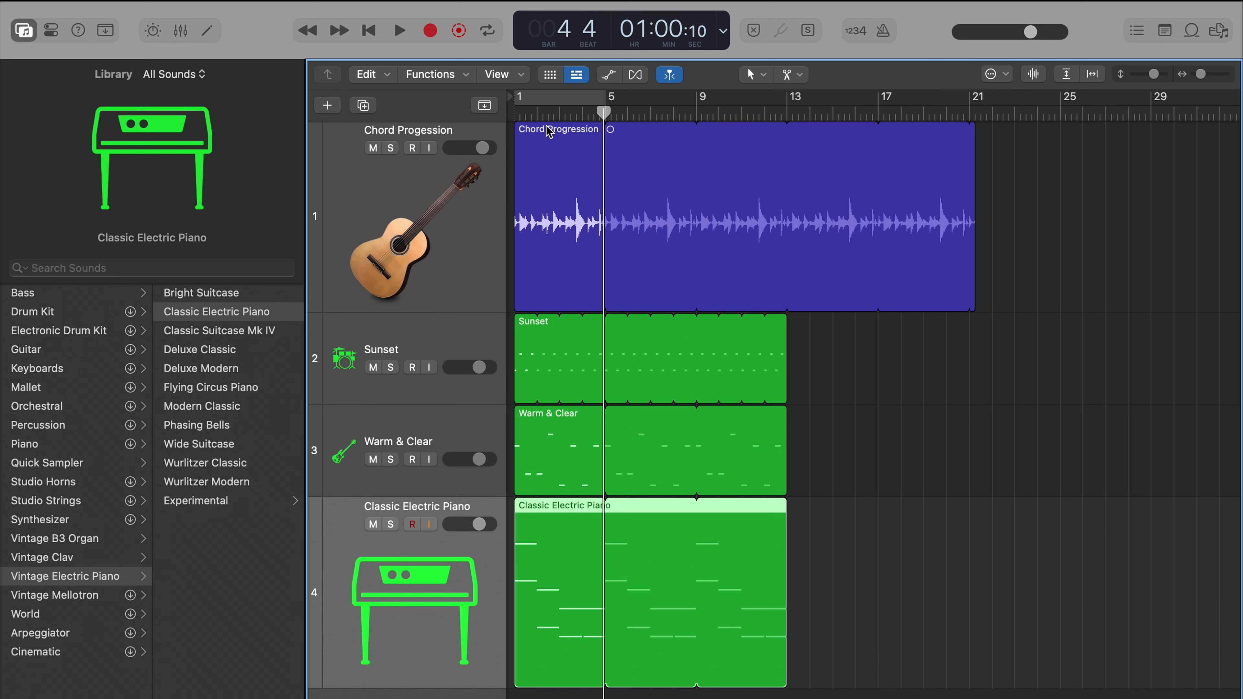
- Play the full arrangement from bar 1, slightly lower the Sunset drum track's volume, and stop playback
key(comma)
key(comma)
key(comma)
key(comma)
key(space)
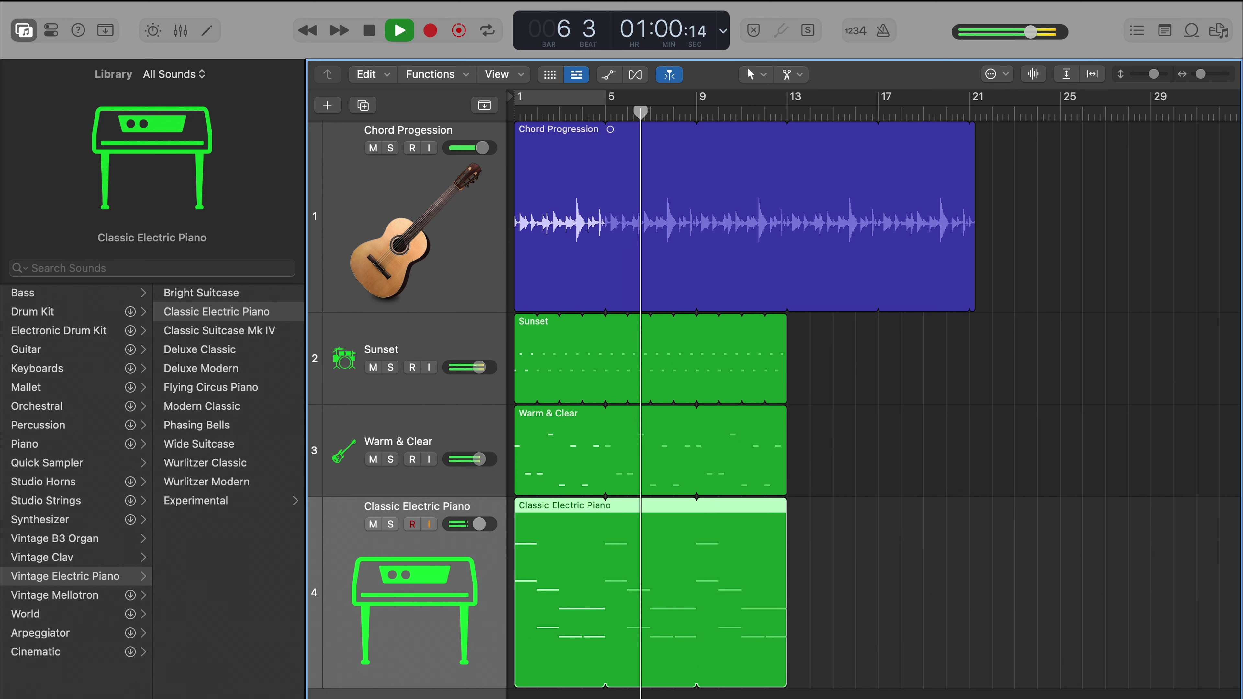
drag(480, 367, 473, 367)
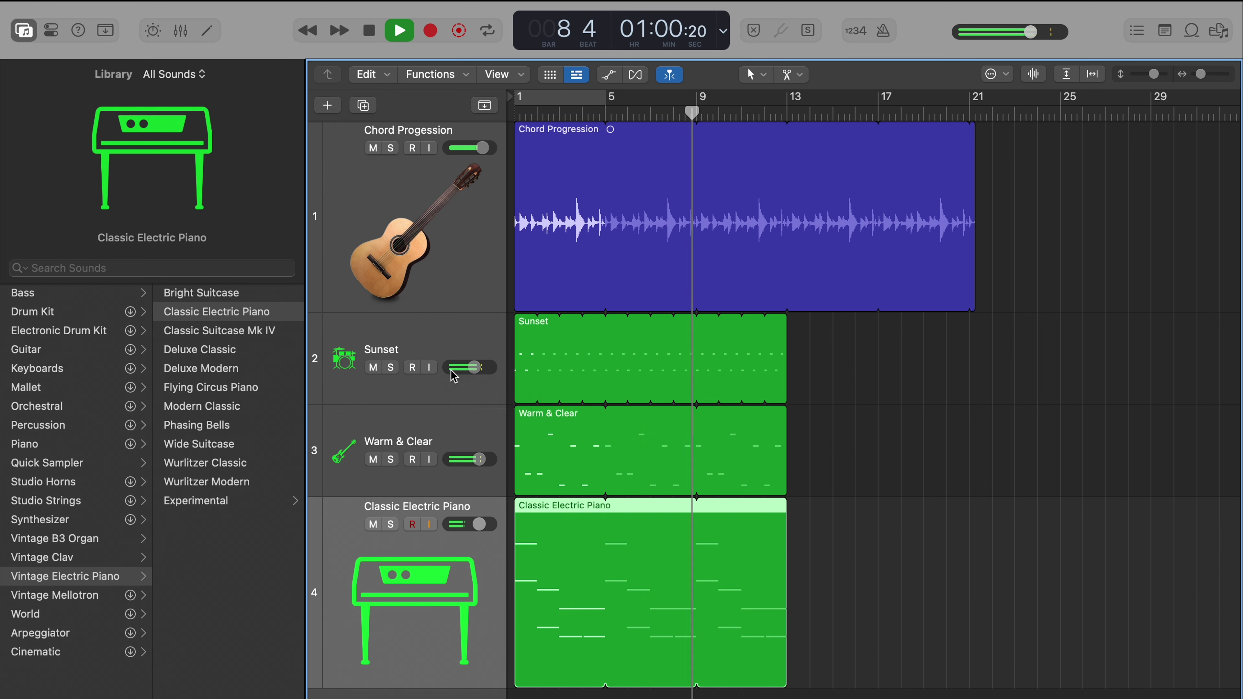
key(space)
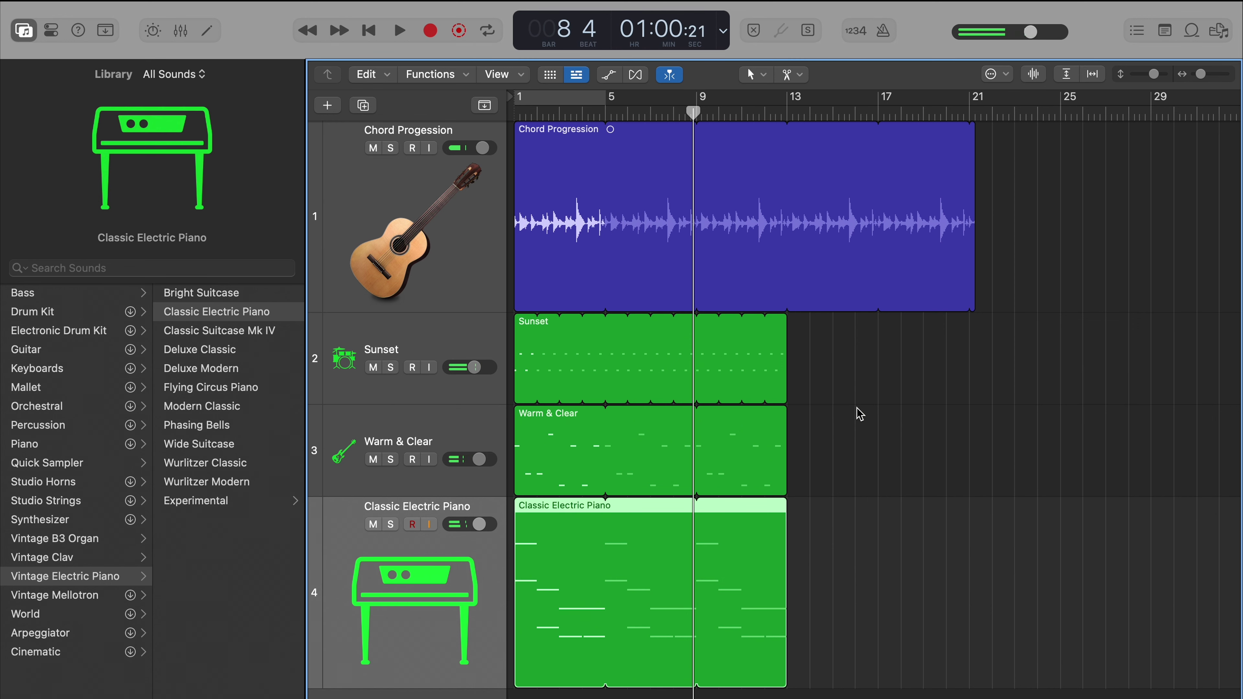